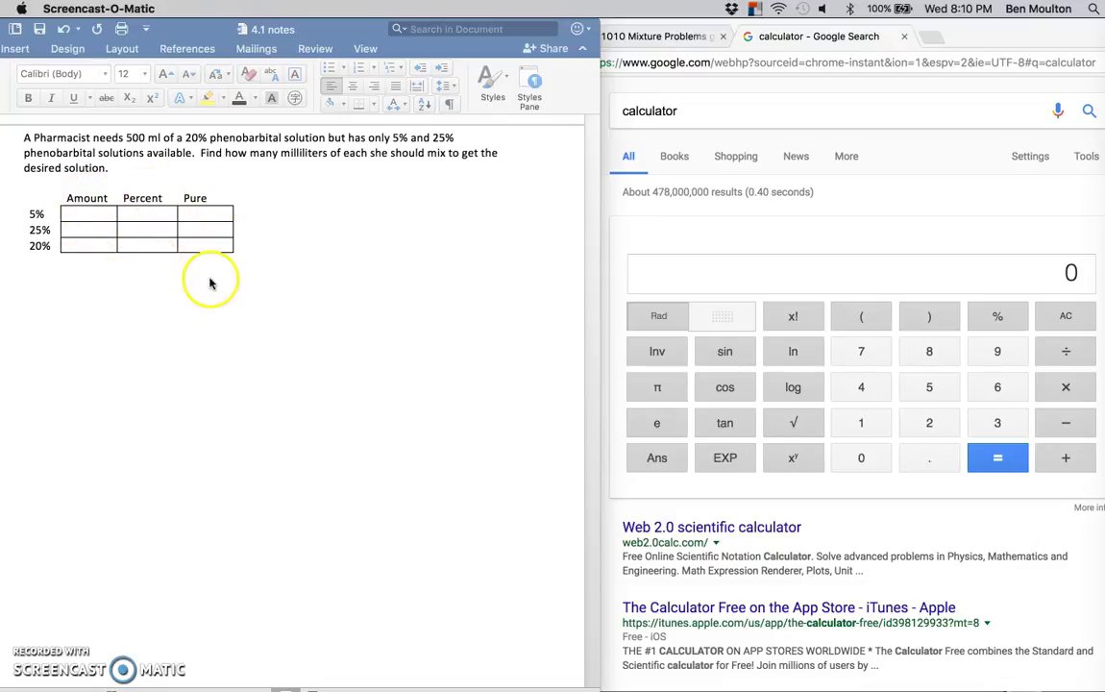
Step: Fill the Amount column with x for 5%, y for 25% and 500 for 20%
{"action": "left_click", "coordinate": [87, 214]}
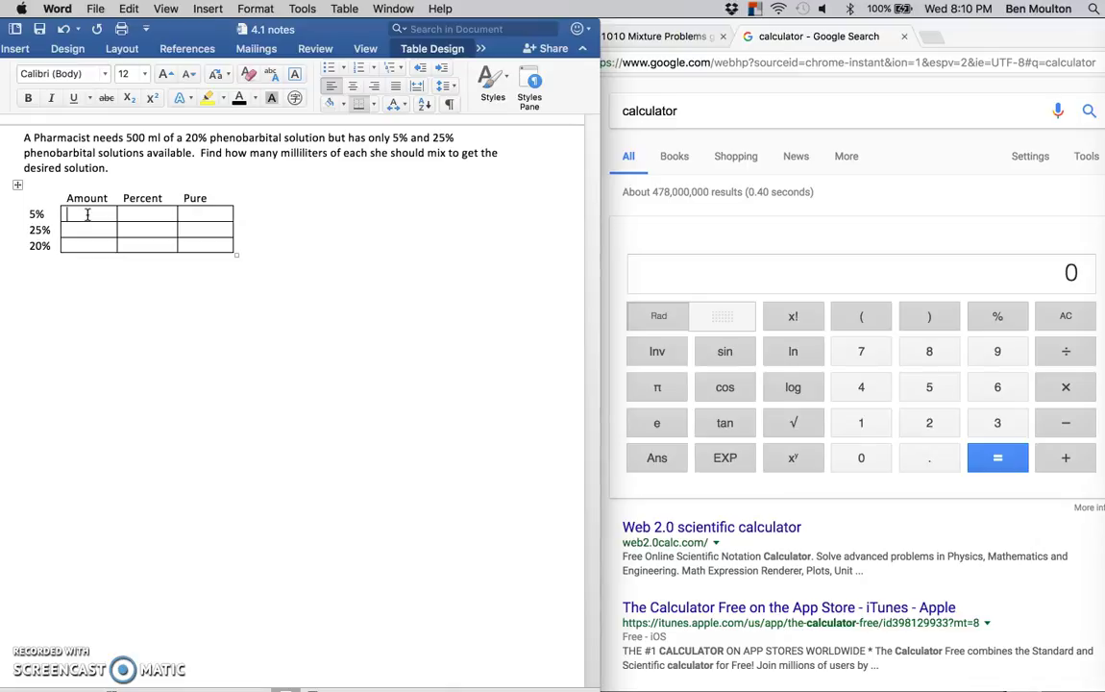
{"action": "type", "text": "x"}
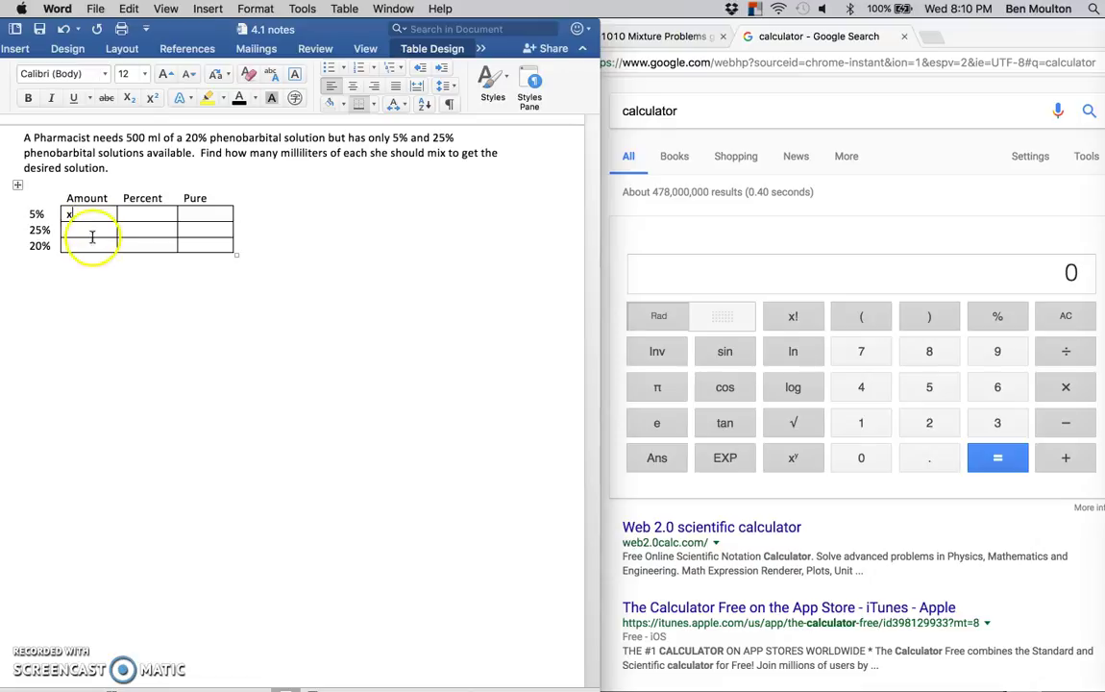
{"action": "left_click", "coordinate": [90, 232]}
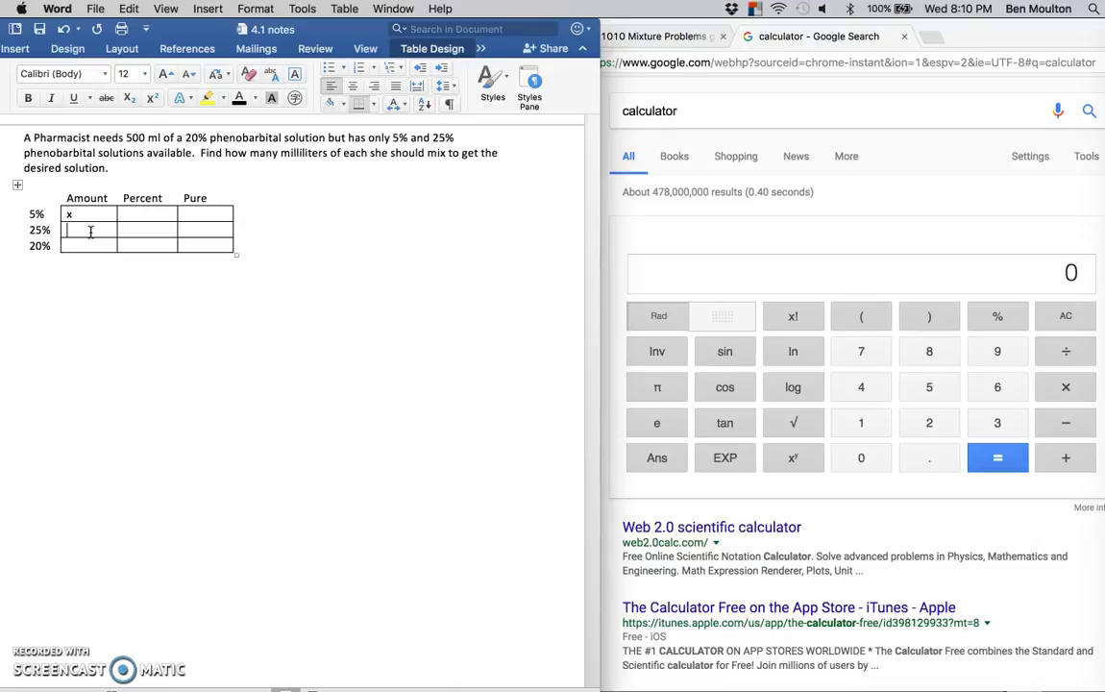
{"action": "type", "text": "y"}
{"action": "left_click", "coordinate": [85, 243]}
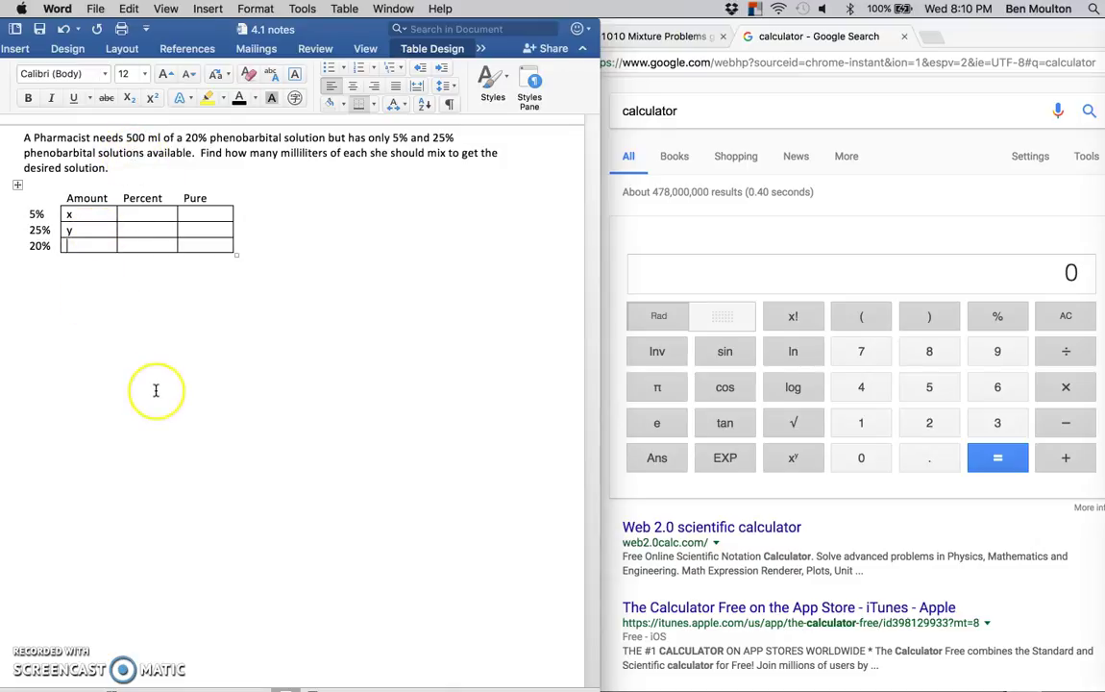
{"action": "type", "text": "500"}
Step: Fill the Percent column with 0.05 for the 5% row, 0.25 for 25% and 0.2 for 20%
{"action": "left_click", "coordinate": [143, 212]}
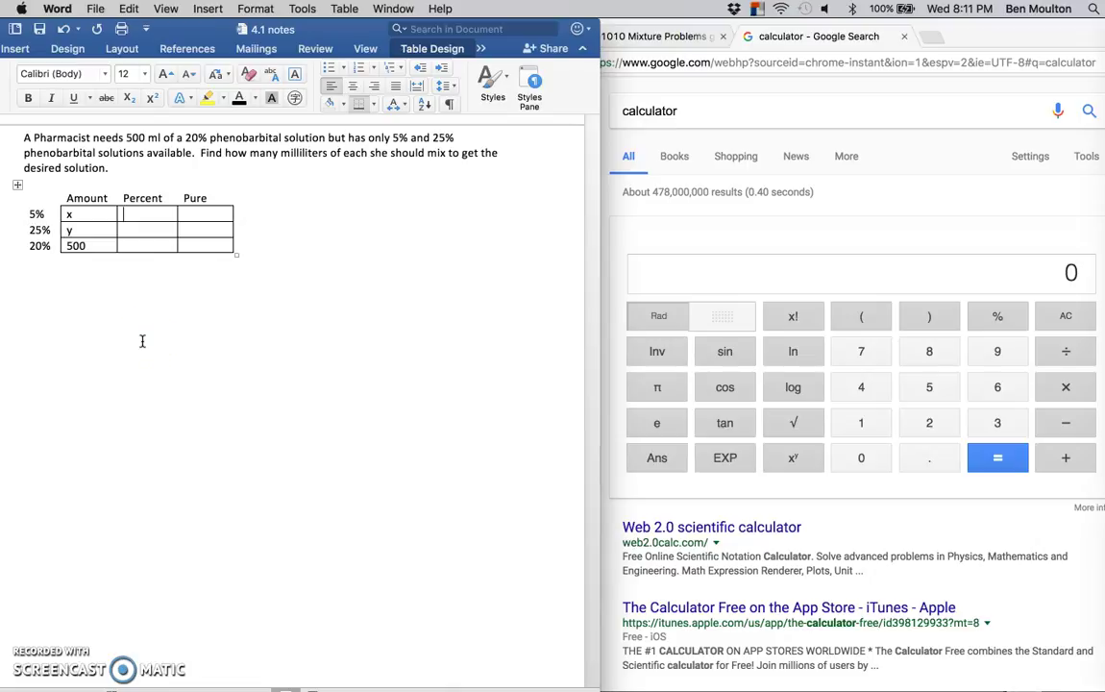
{"action": "type", "text": "0.05"}
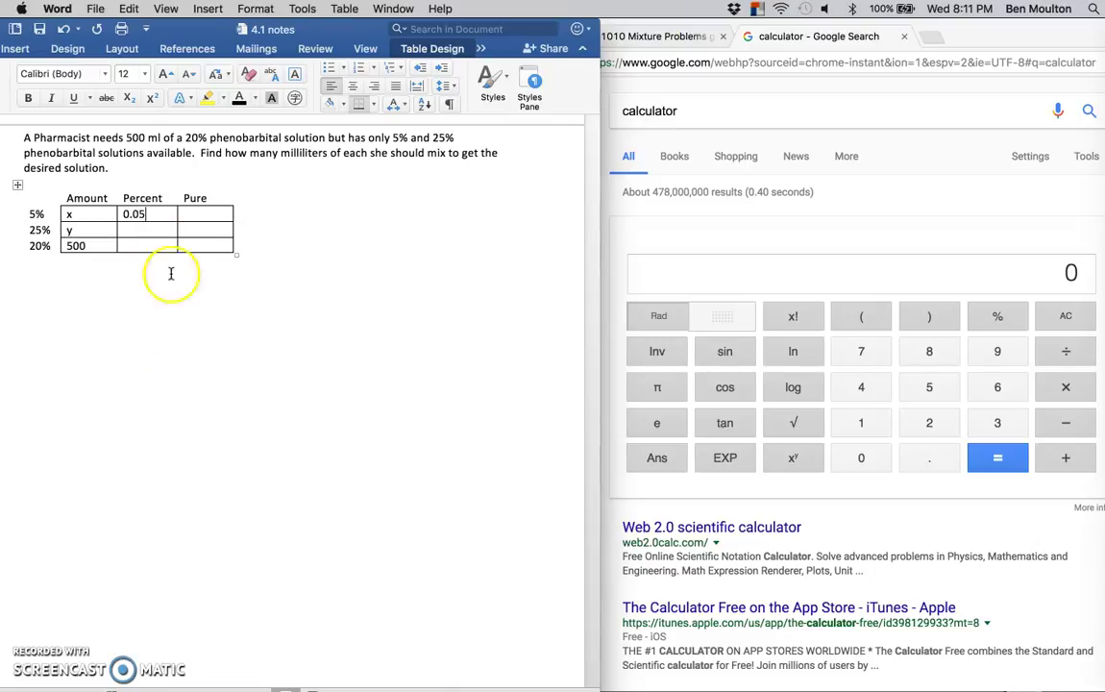
{"action": "left_click", "coordinate": [157, 230]}
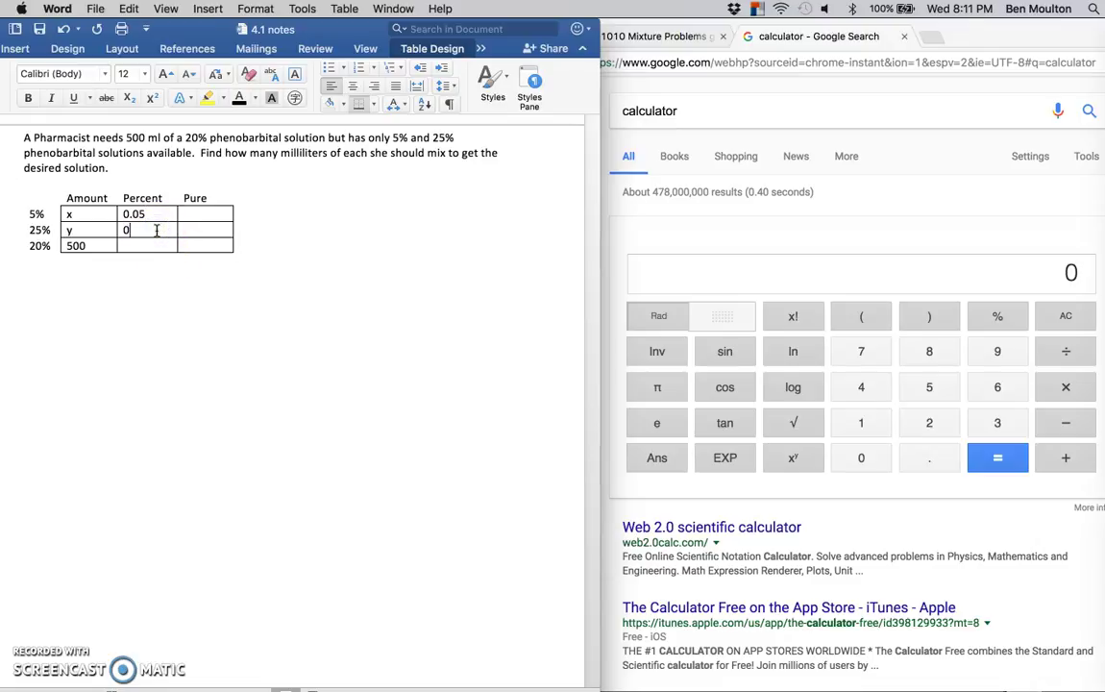
{"action": "type", "text": "0.25"}
{"action": "left_click", "coordinate": [156, 246]}
{"action": "left_click", "coordinate": [161, 246]}
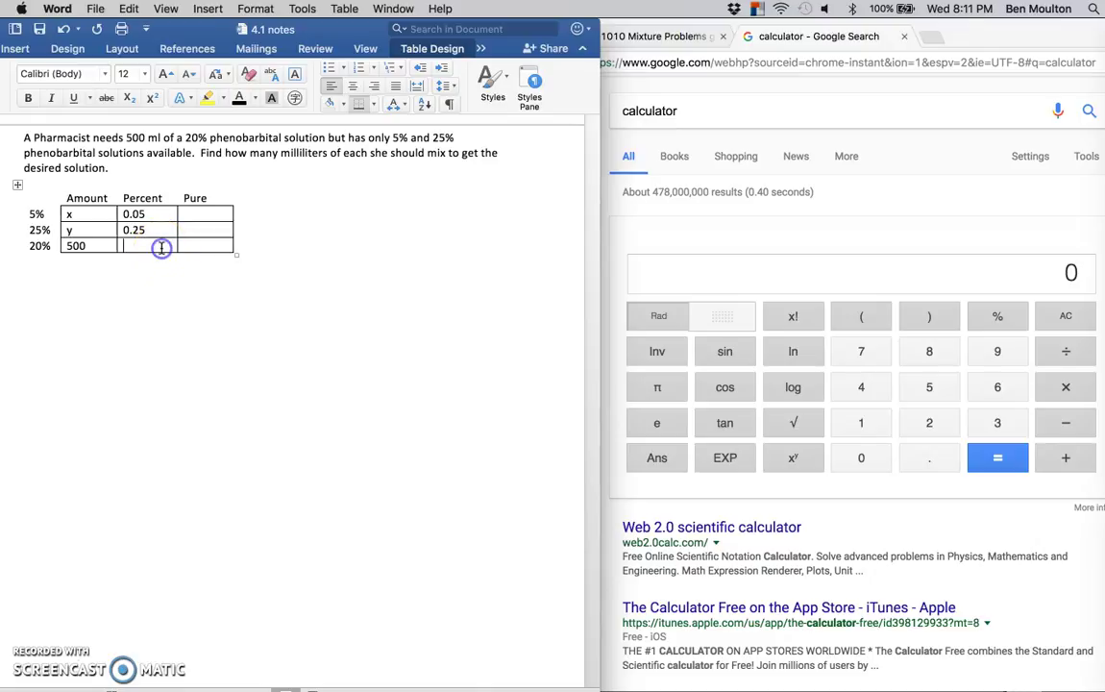
{"action": "type", "text": "0.2"}
Step: Enter 0.05x in the Pure column for the 5% row and 0.25y for the 25% row
{"action": "type", "text": "0.05"}
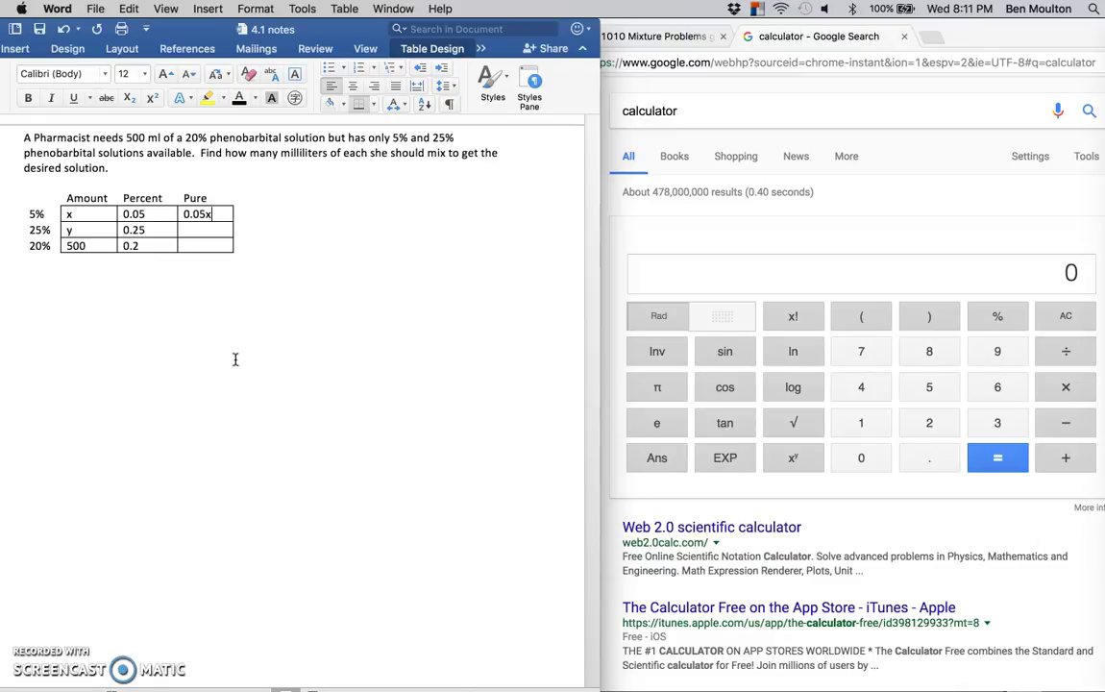
{"action": "type", "text": "x"}
{"action": "left_click", "coordinate": [211, 231]}
{"action": "type", "text": "0.25y"}
Step: Multiply 500 by .2 in the browser calculator and enter 100 in the Word table's Pure cell for the 20% row
{"action": "left_click", "coordinate": [180, 246]}
{"action": "left_click", "coordinate": [938, 385]}
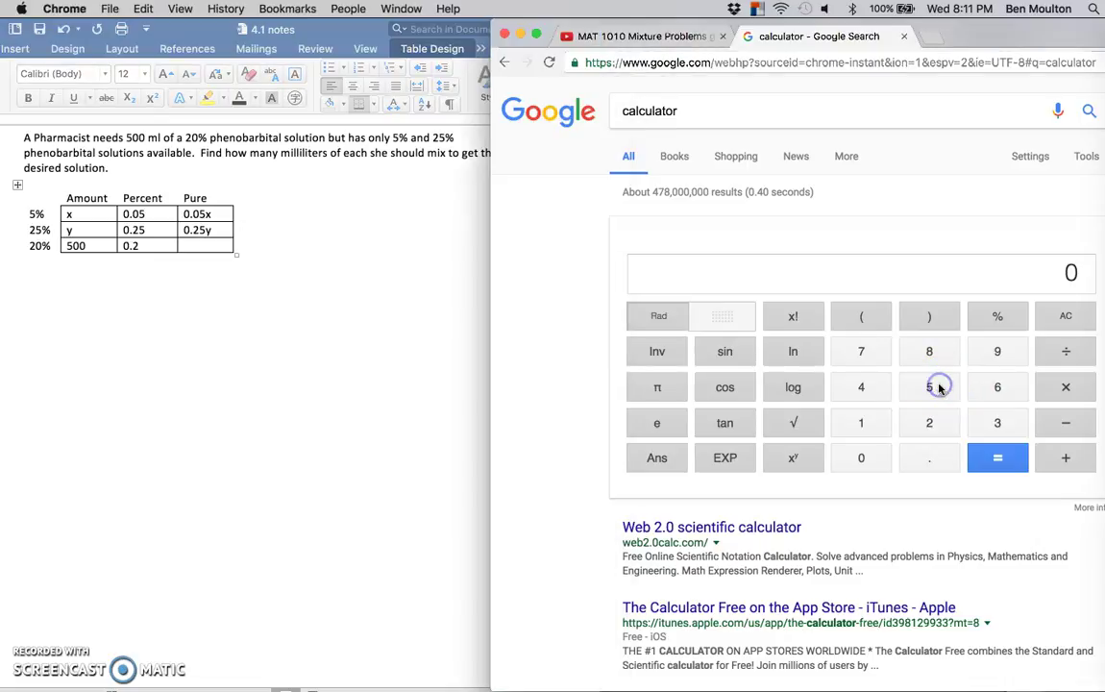
{"action": "left_click", "coordinate": [873, 455]}
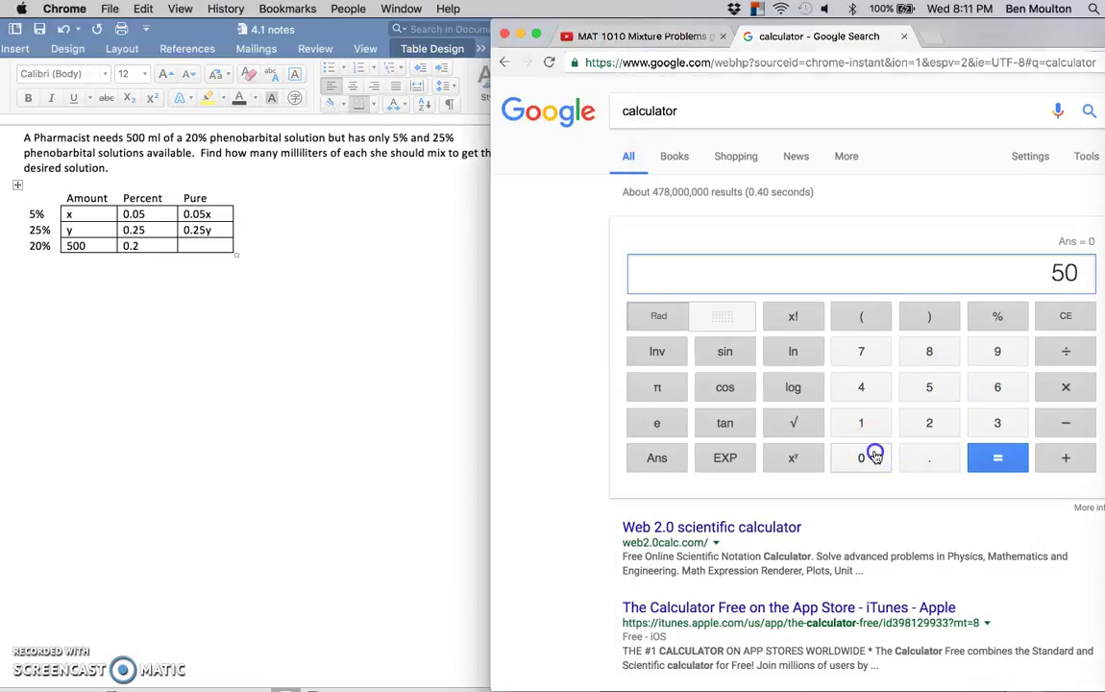
{"action": "left_click", "coordinate": [874, 455]}
{"action": "left_click", "coordinate": [1067, 383]}
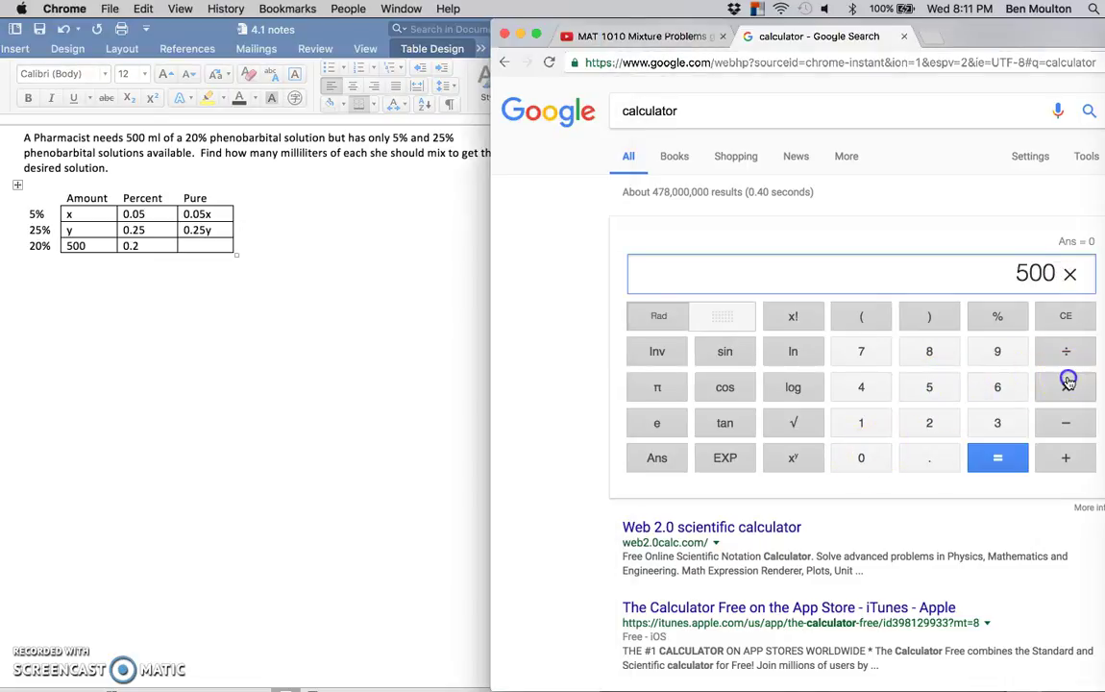
{"action": "left_click", "coordinate": [932, 461]}
{"action": "left_click", "coordinate": [932, 425]}
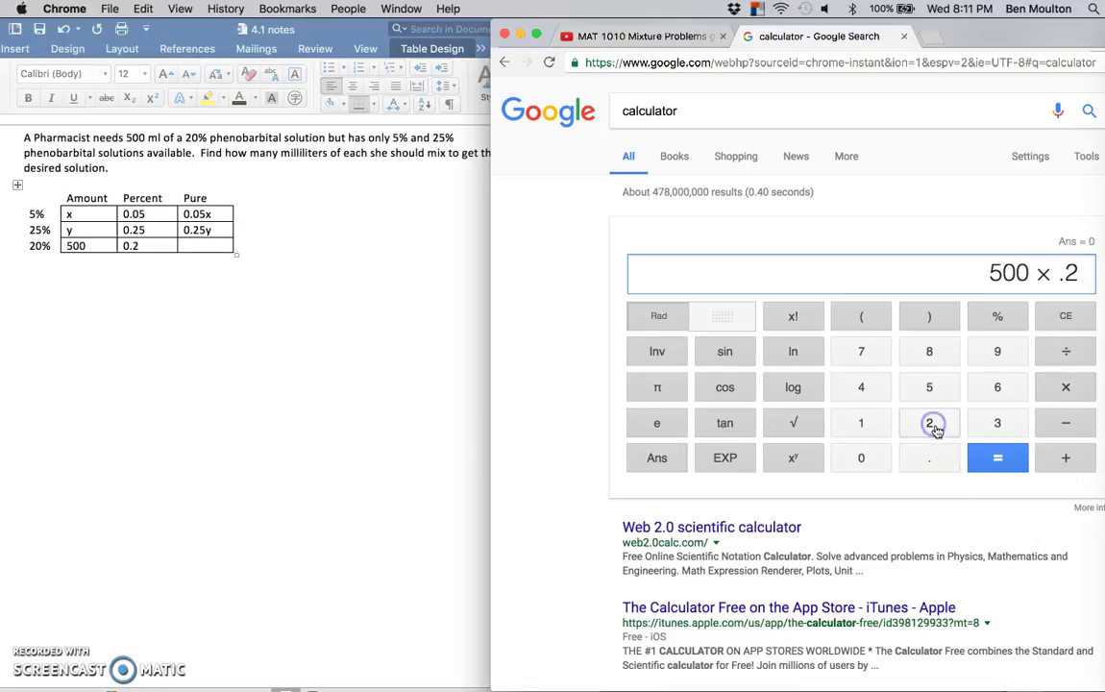
{"action": "left_click", "coordinate": [997, 457]}
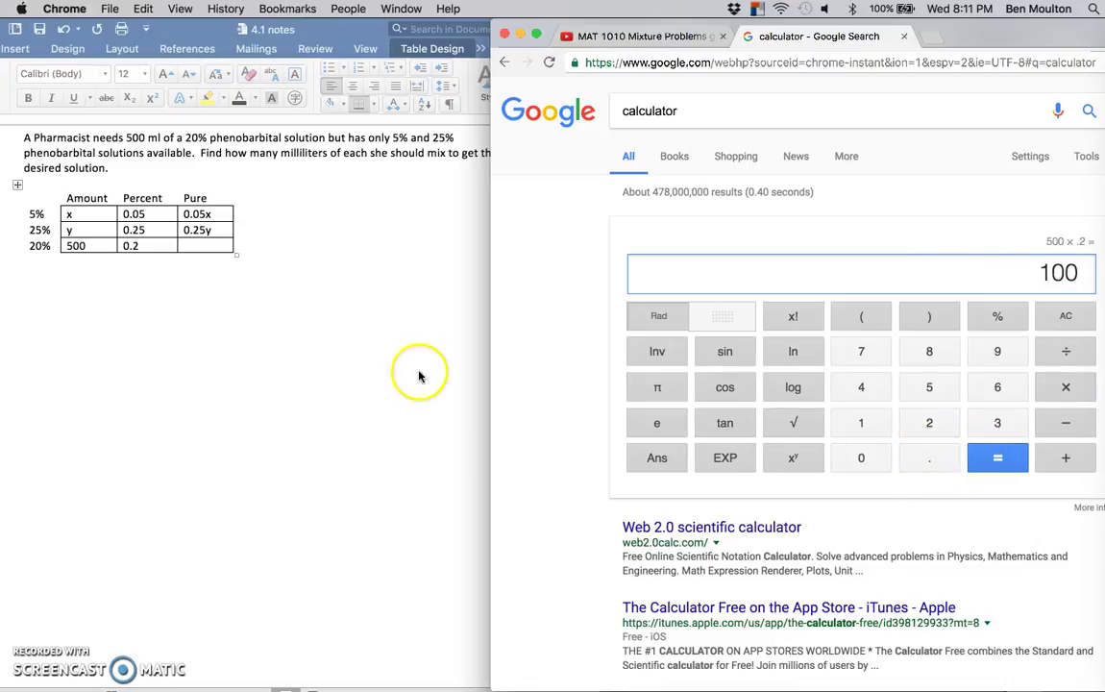
{"action": "left_click", "coordinate": [205, 245]}
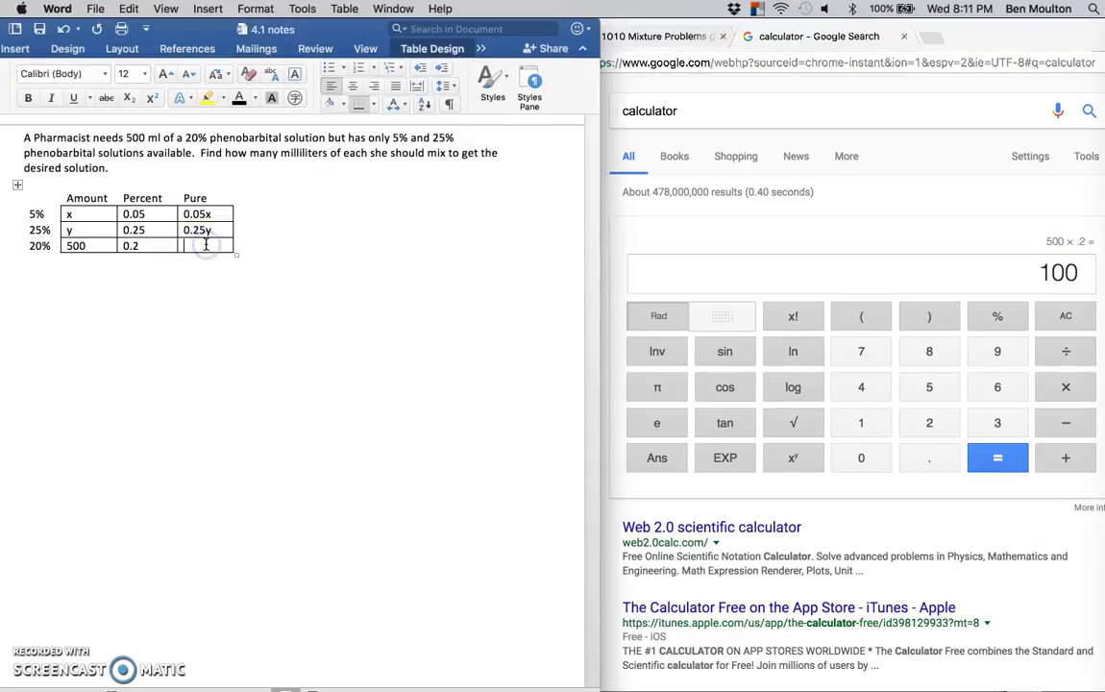
{"action": "type", "text": "100"}
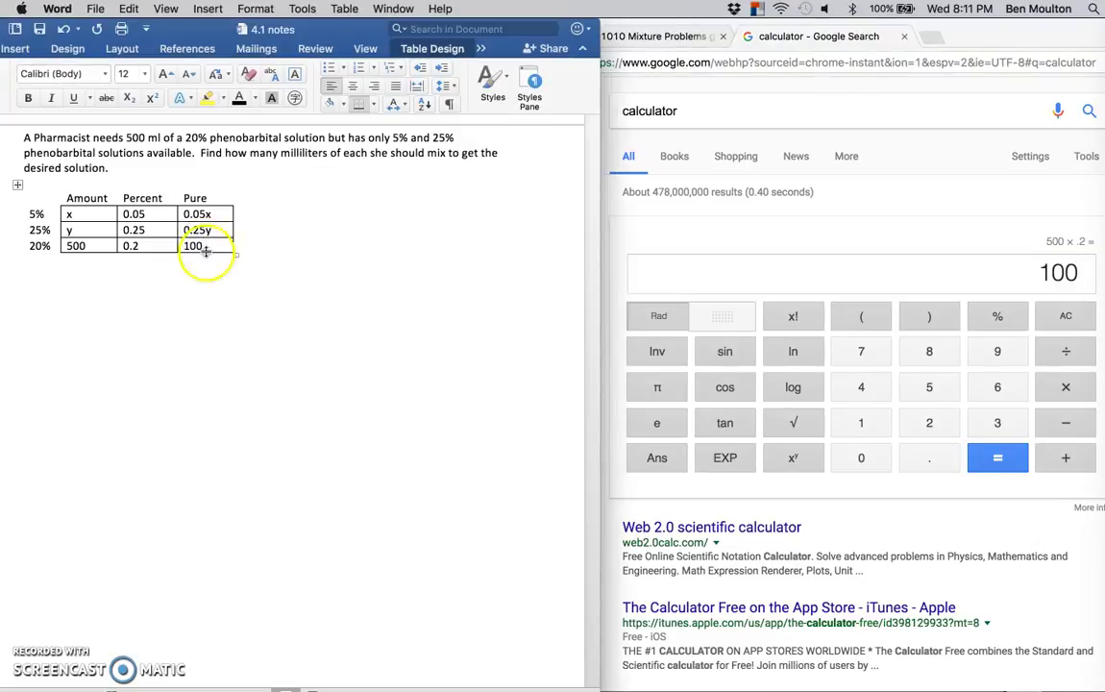
Step: Insert an equation below the table containing a left curly brace with two stacked placeholders
{"action": "left_click", "coordinate": [244, 268]}
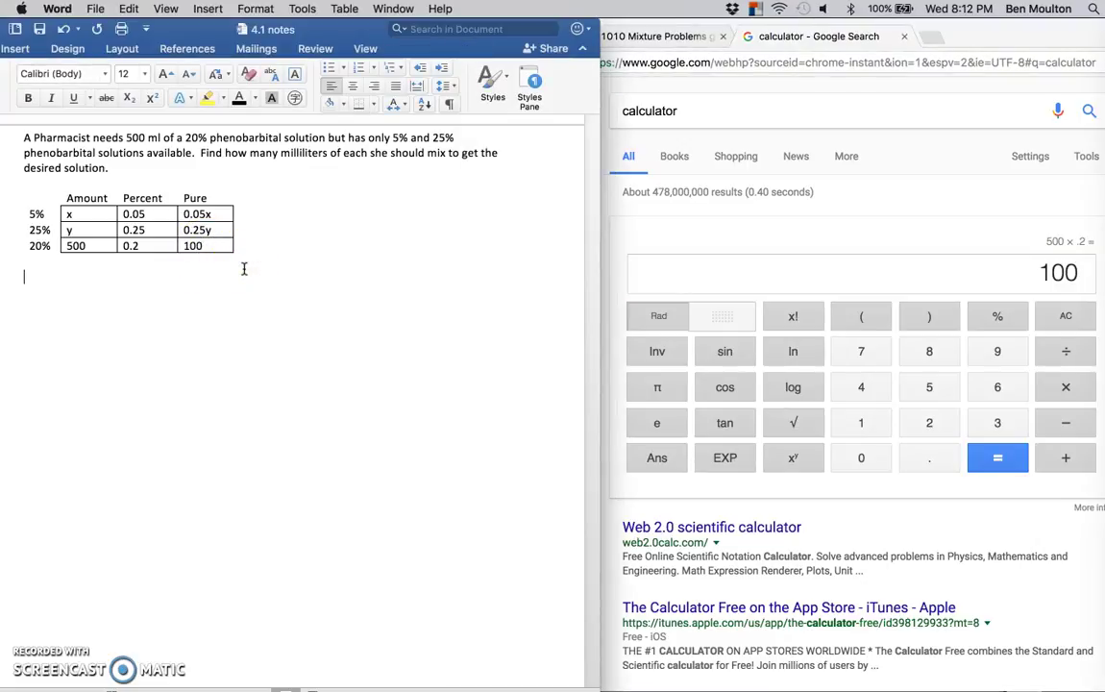
{"action": "key", "text": "Return"}
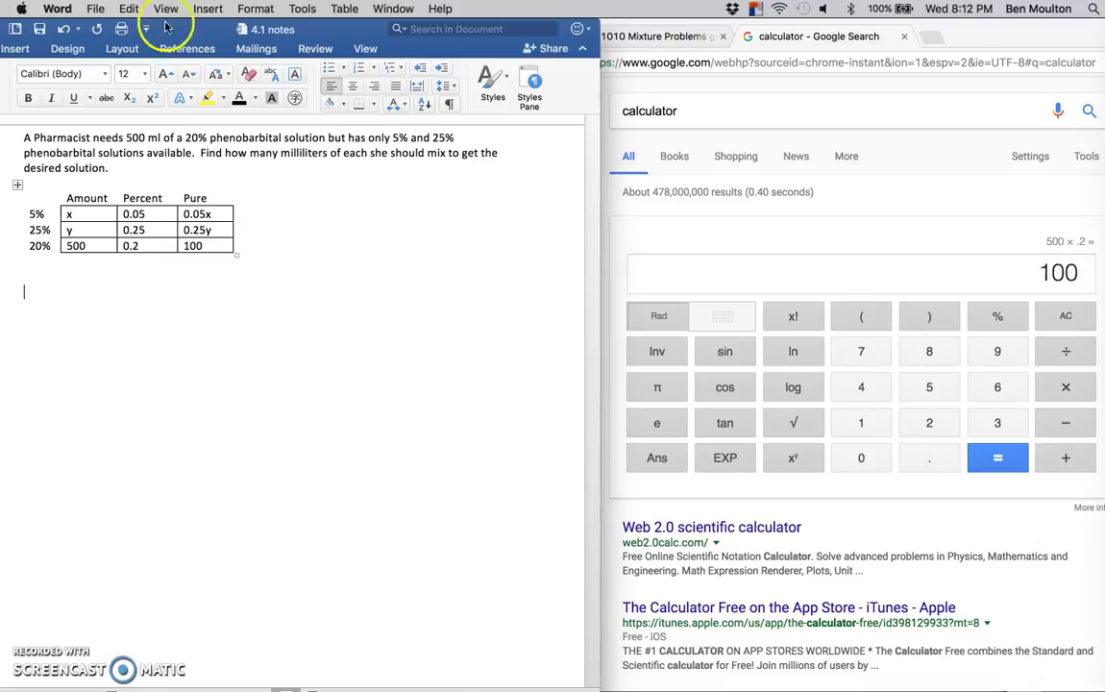
{"action": "left_click", "coordinate": [207, 9]}
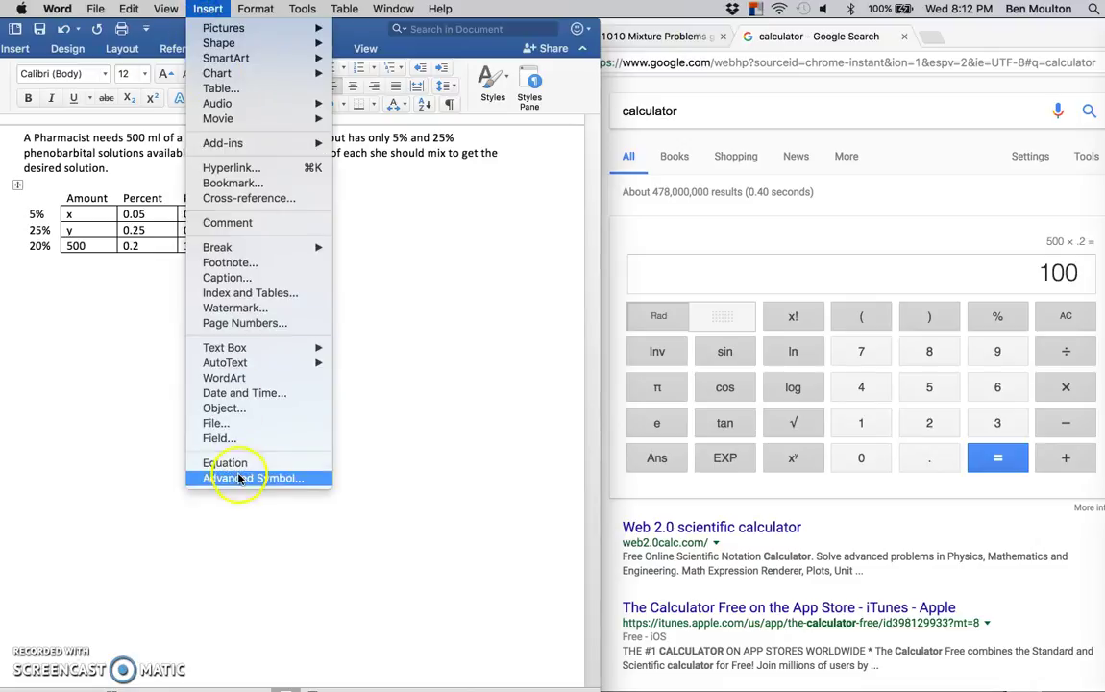
{"action": "left_click", "coordinate": [230, 462]}
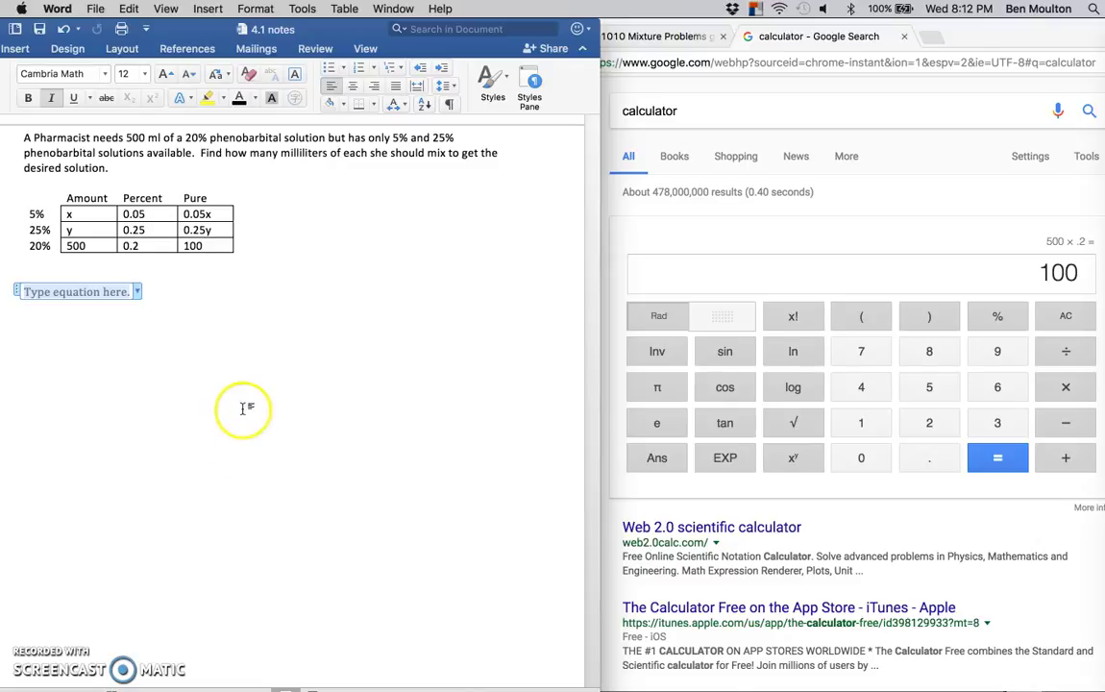
{"action": "left_click", "coordinate": [463, 68]}
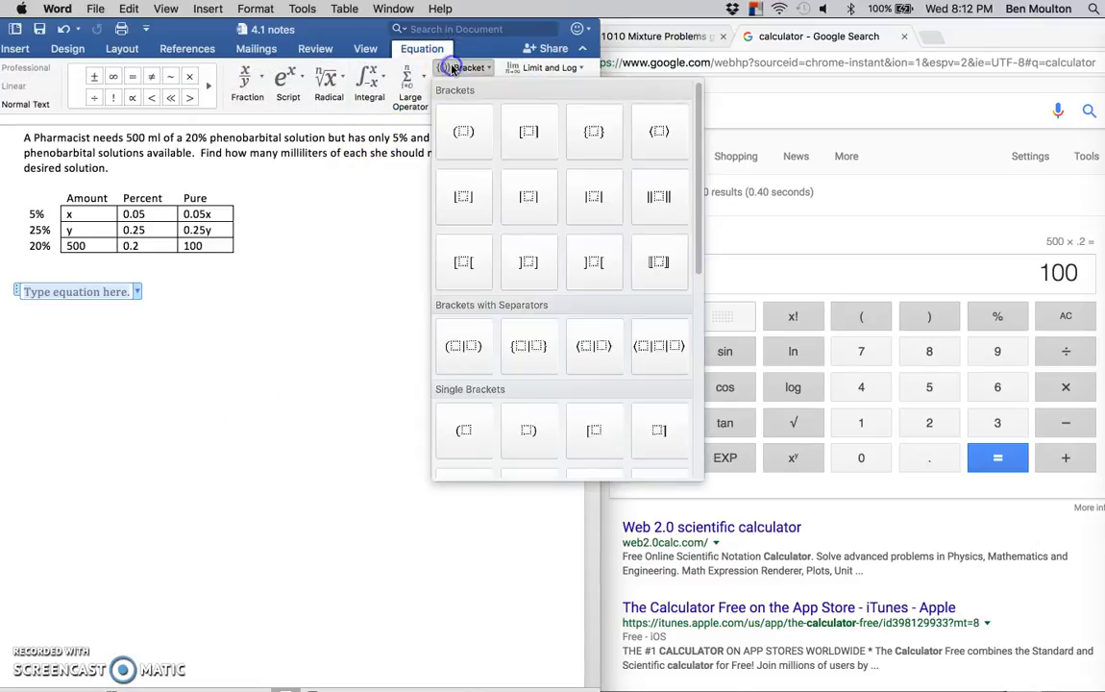
{"action": "scroll", "coordinate": [471, 288], "scroll_direction": "down", "scroll_amount": 3}
{"action": "scroll", "coordinate": [486, 305], "scroll_direction": "down", "scroll_amount": 1}
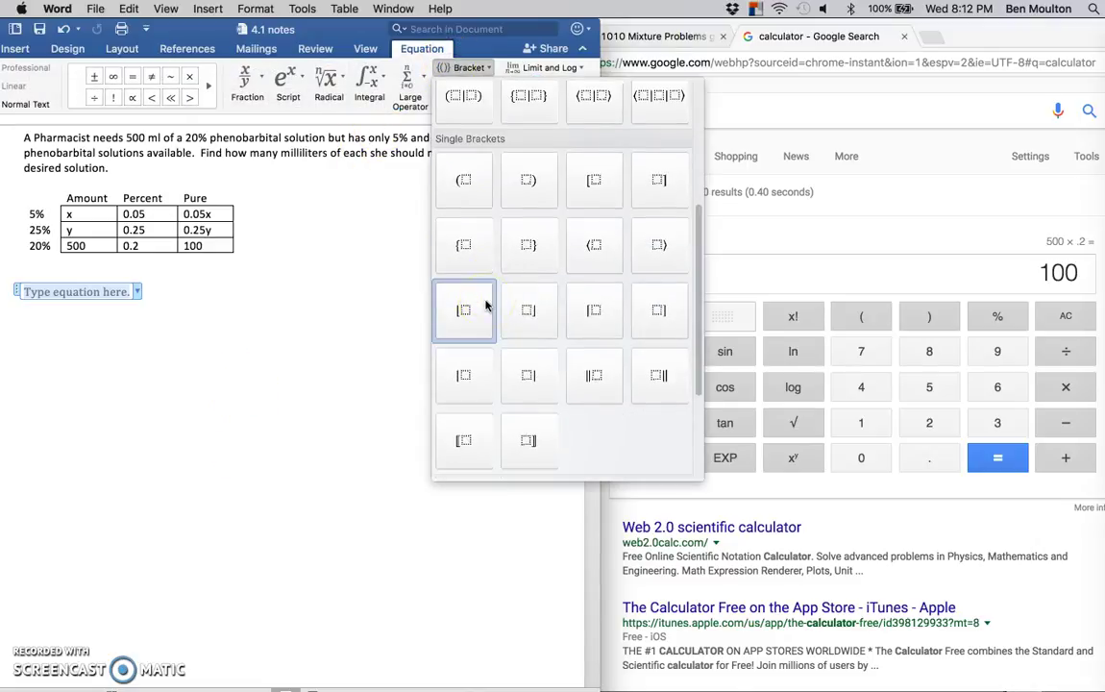
{"action": "scroll", "coordinate": [486, 306], "scroll_direction": "down", "scroll_amount": 3}
{"action": "left_click", "coordinate": [464, 362]}
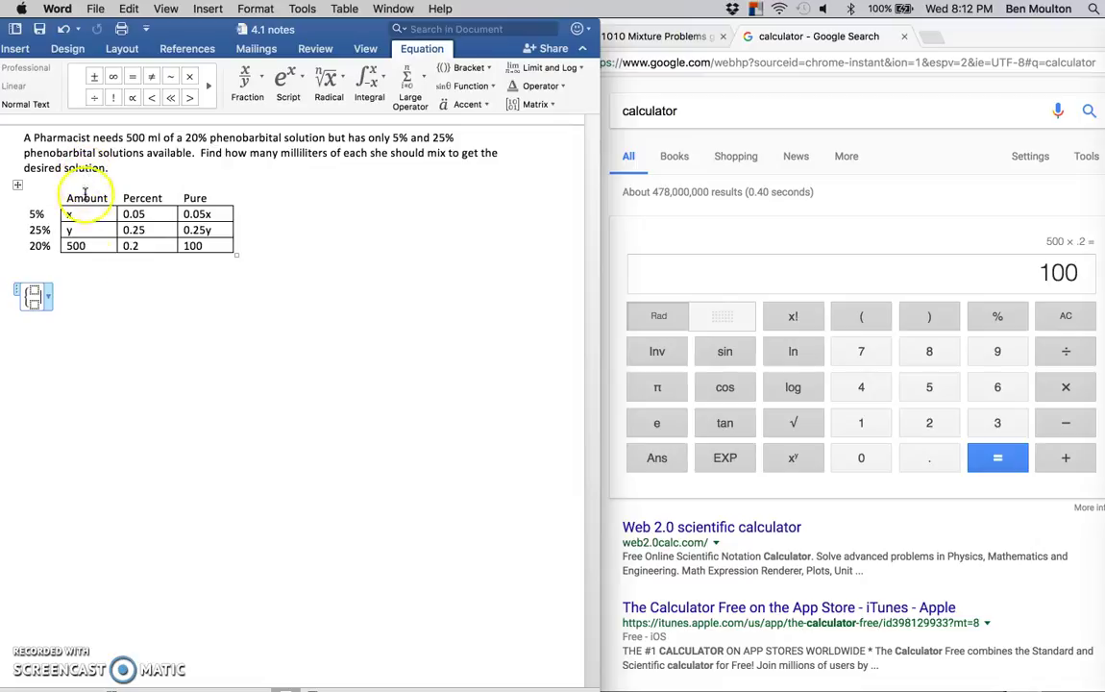
Step: Enter x + y = 500 as the first equation of the bracketed system
{"action": "left_click", "coordinate": [35, 289]}
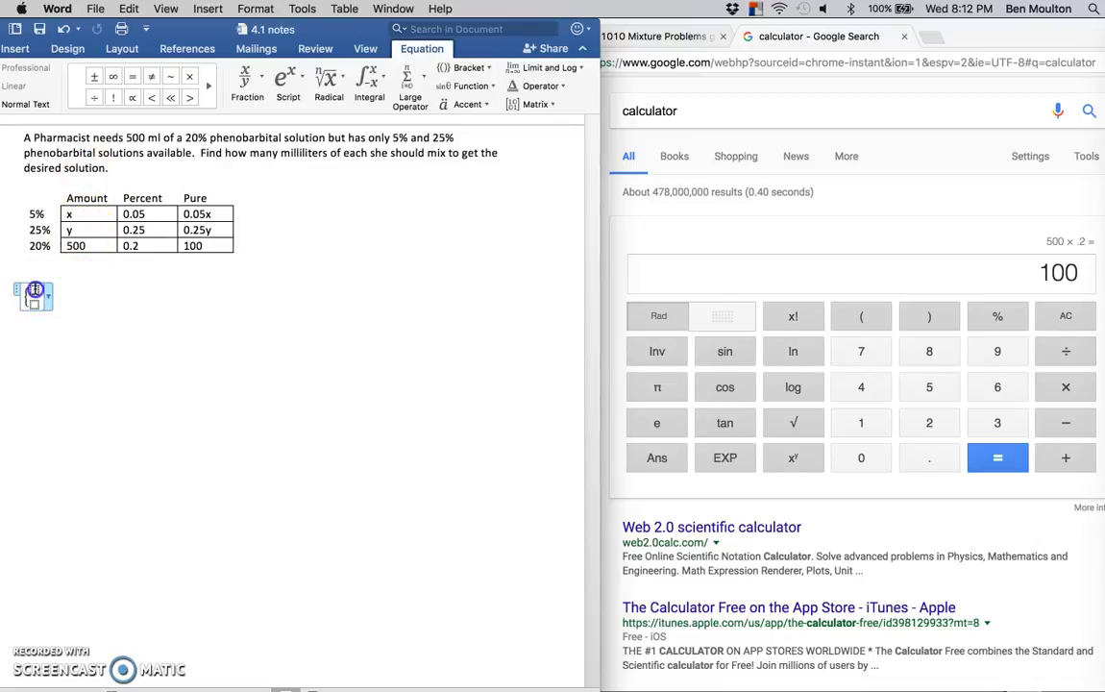
{"action": "type", "text": "x + "}
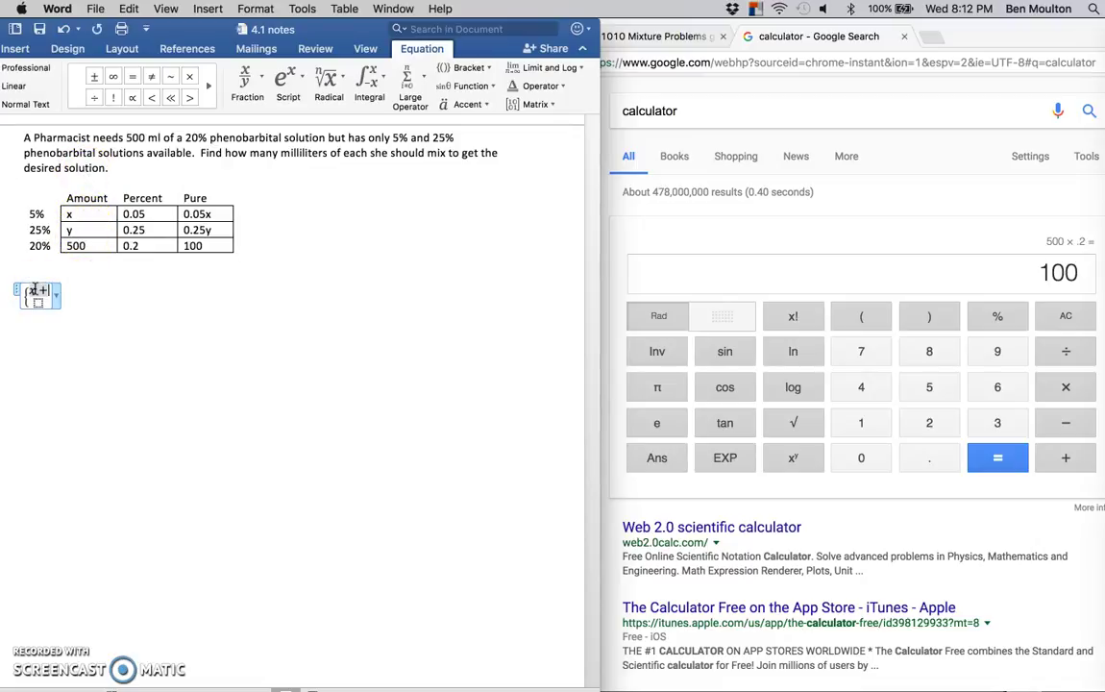
{"action": "type", "text": "y = 5"}
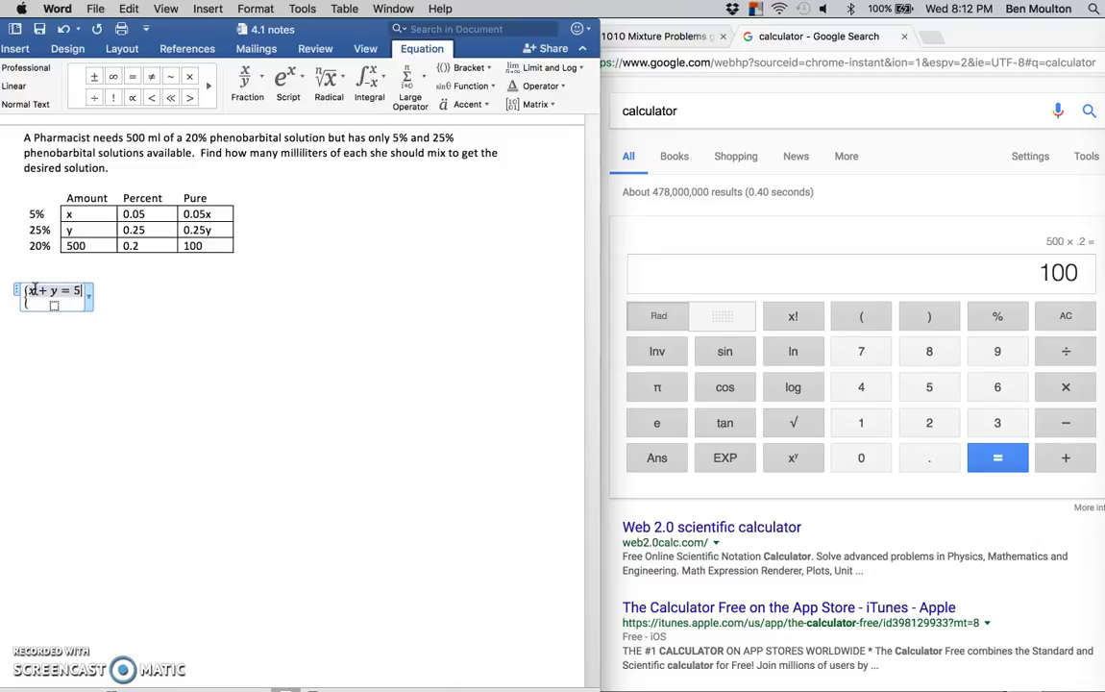
{"action": "type", "text": "00"}
Step: Enter 0.05x + 0.25y = 100 as the second equation of the bracketed system
{"action": "left_click", "coordinate": [63, 309]}
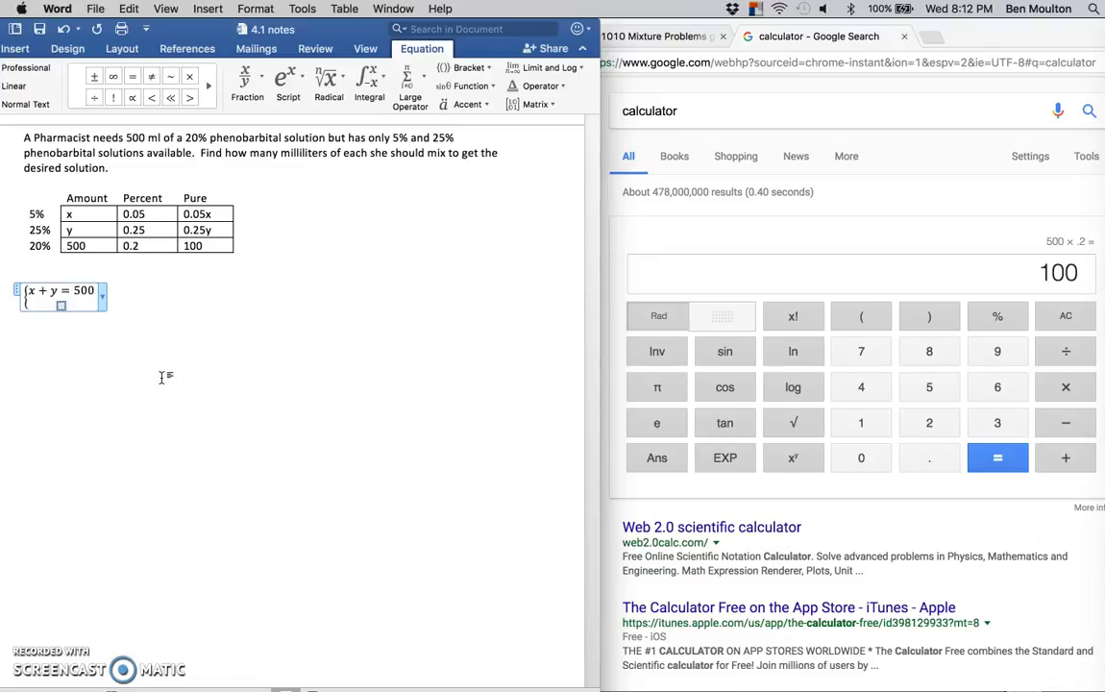
{"action": "type", "text": "0.0"}
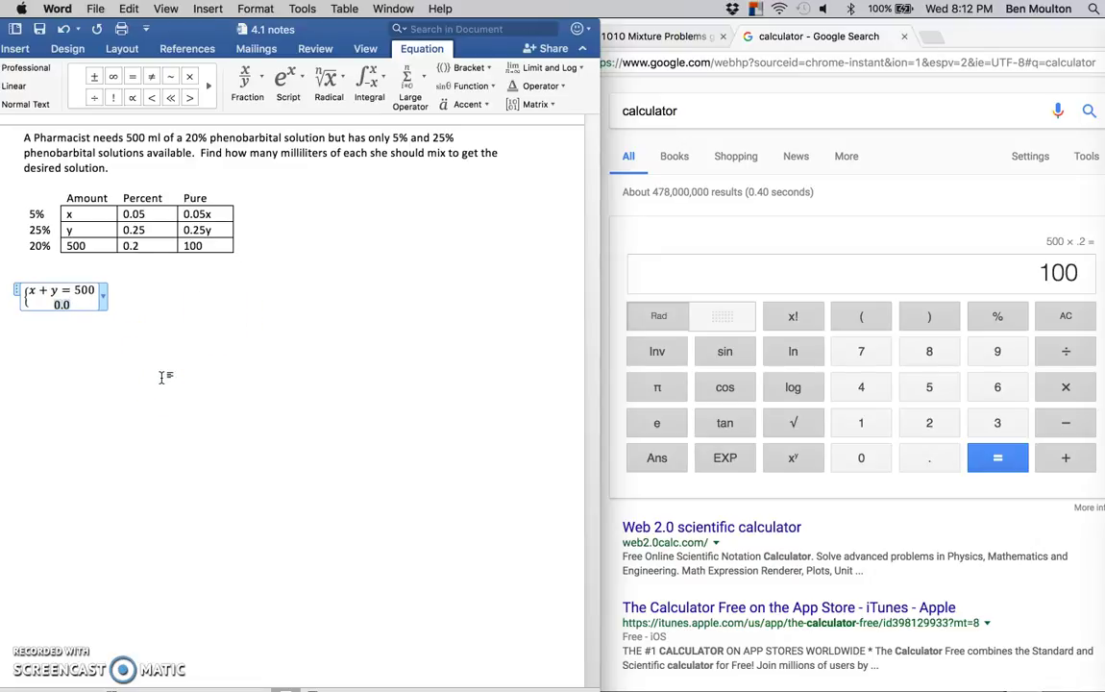
{"action": "type", "text": "5x + 0.25"}
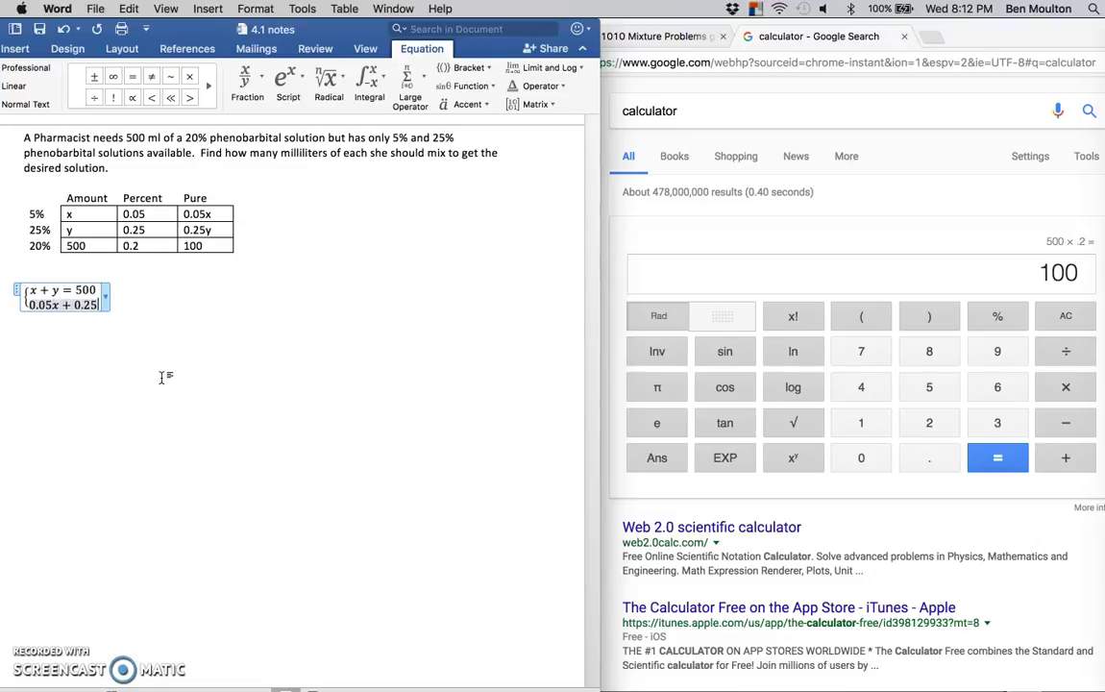
{"action": "type", "text": "y = "}
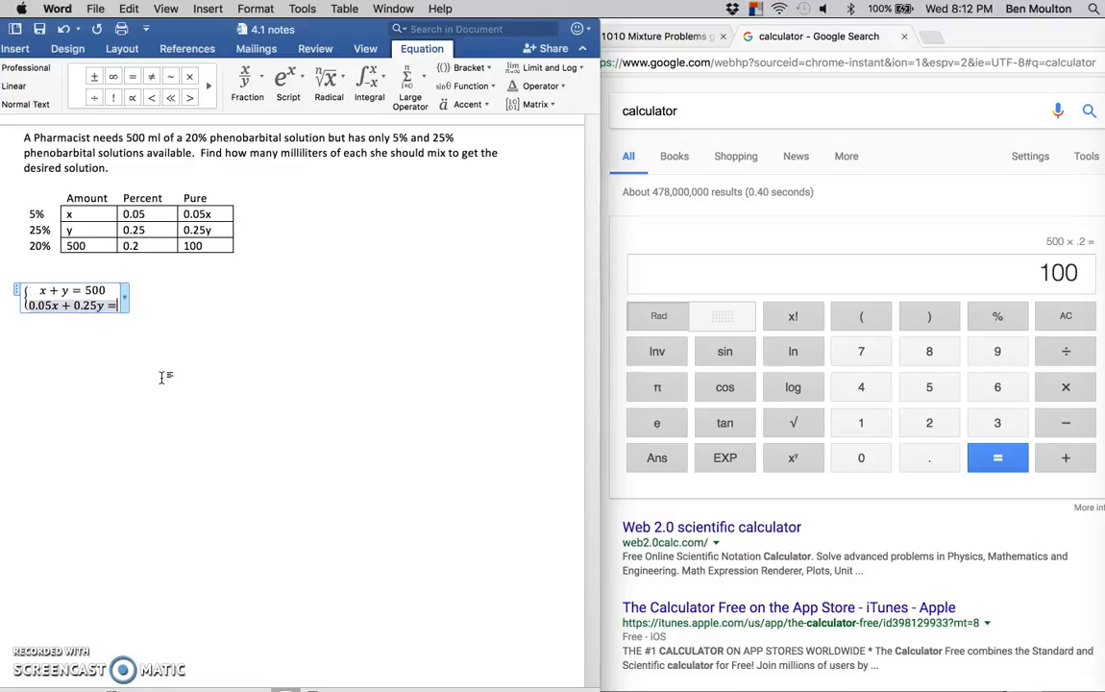
{"action": "type", "text": "100"}
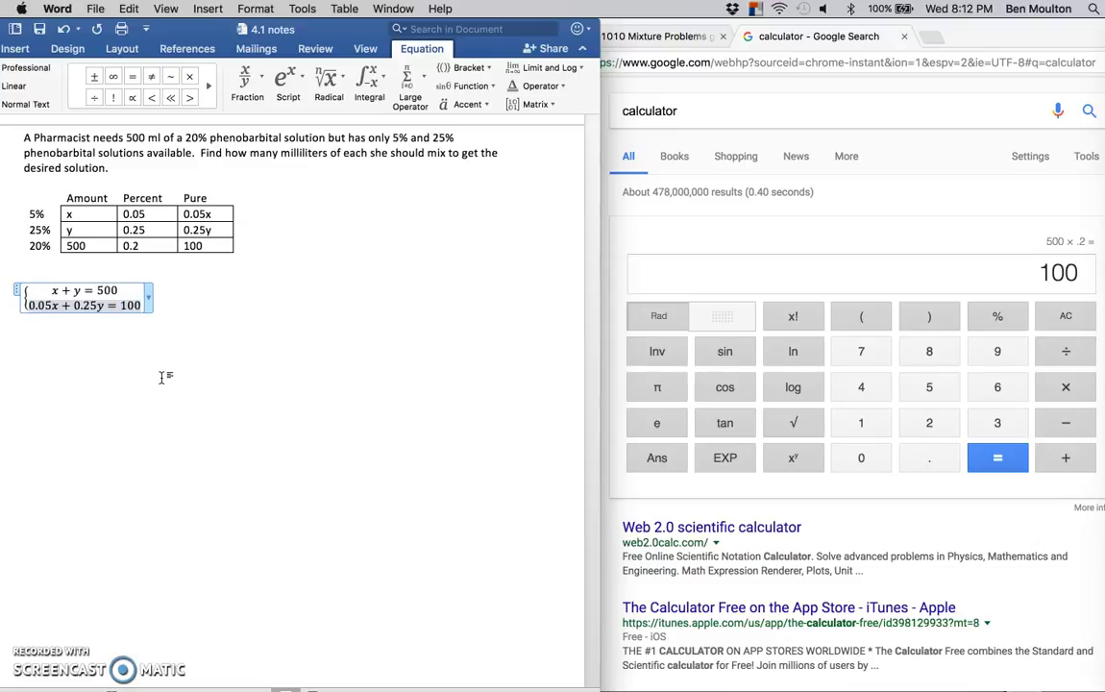
Step: Insert a new equation below the first system containing a left curly brace with two stacked placeholders
{"action": "left_click", "coordinate": [204, 319]}
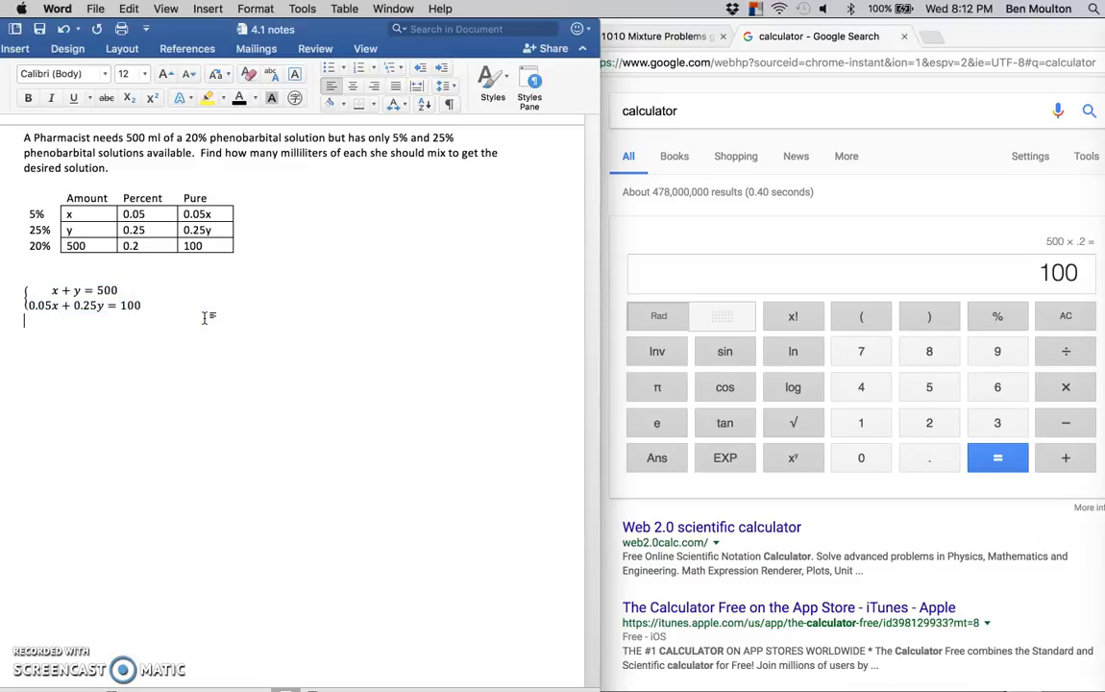
{"action": "key", "text": "Return"}
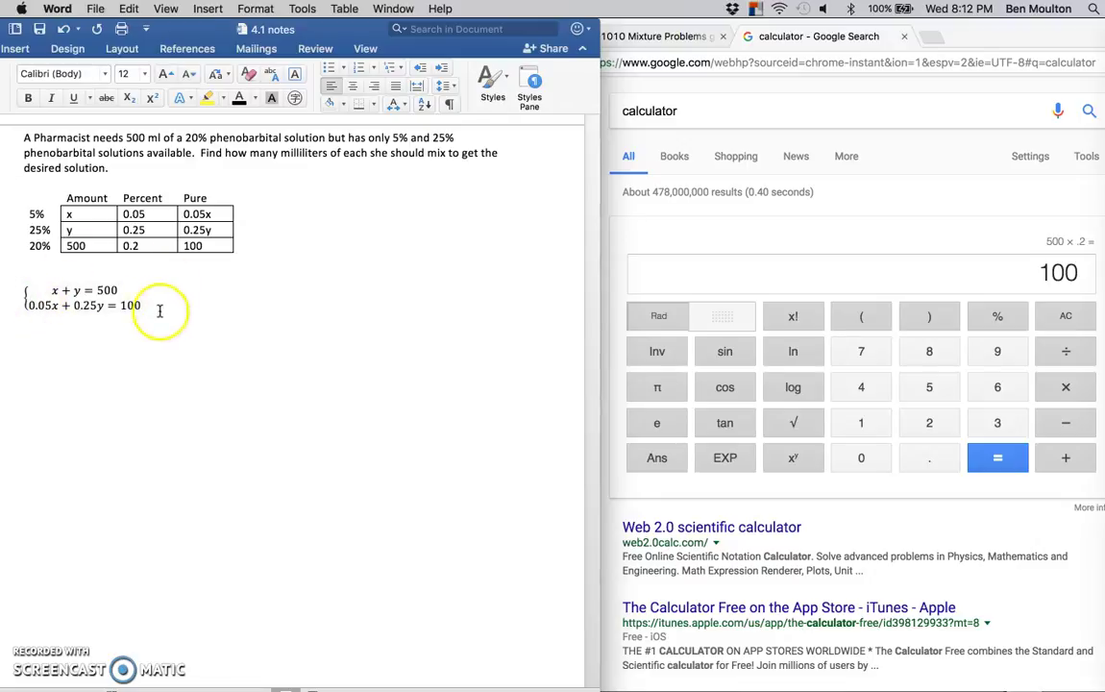
{"action": "left_click", "coordinate": [207, 10]}
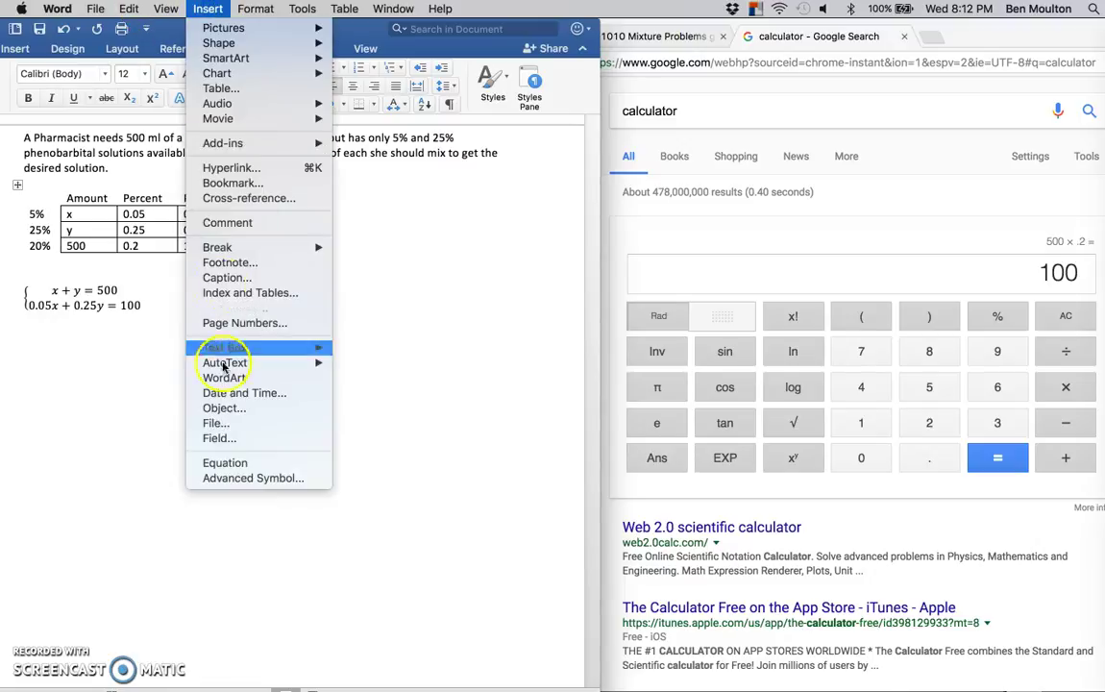
{"action": "left_click", "coordinate": [243, 463]}
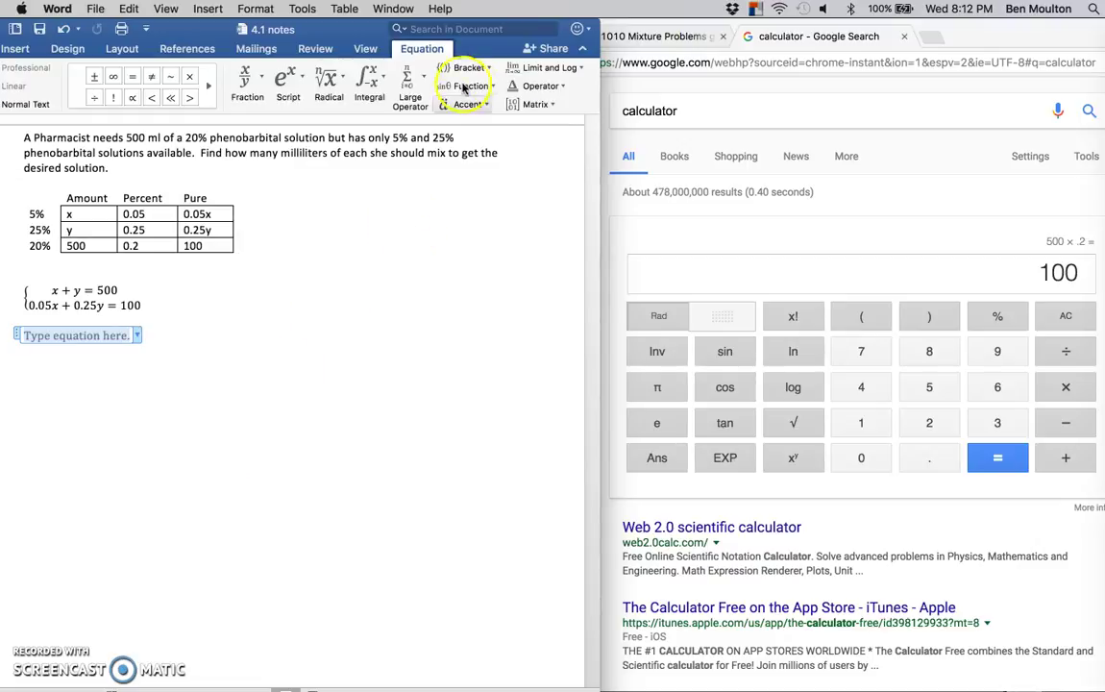
{"action": "left_click", "coordinate": [468, 67]}
{"action": "scroll", "coordinate": [543, 247], "scroll_direction": "down", "scroll_amount": 6}
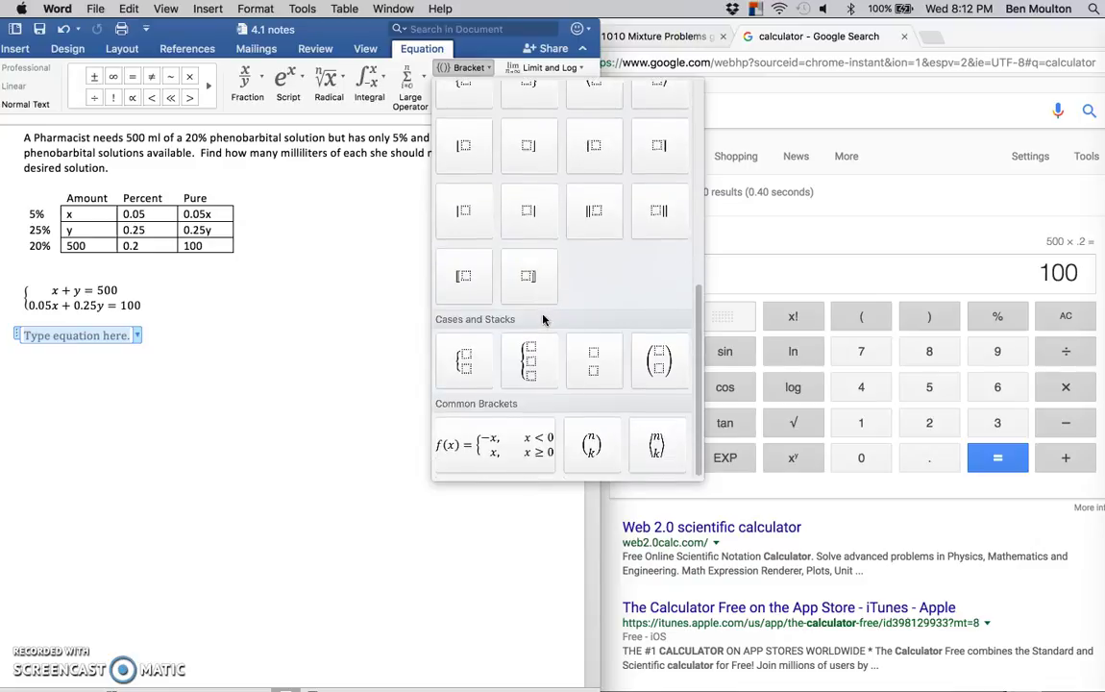
{"action": "left_click", "coordinate": [465, 361]}
Step: Enter x + y = 500 as the first equation of the second bracketed system
{"action": "left_click", "coordinate": [34, 336]}
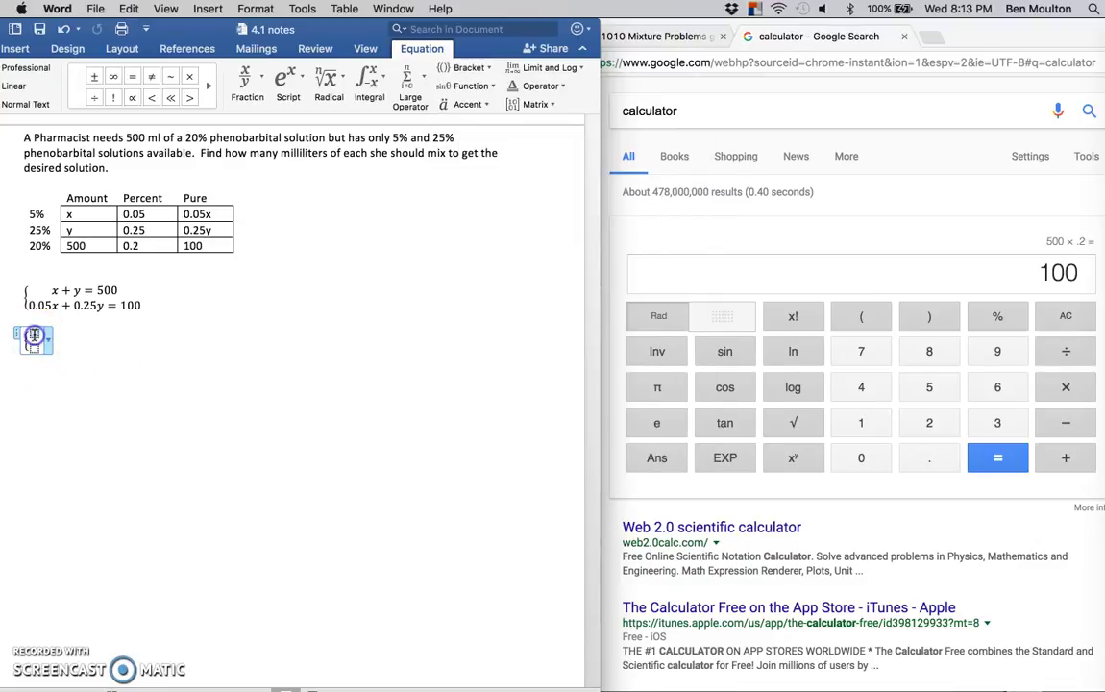
{"action": "type", "text": "x + "}
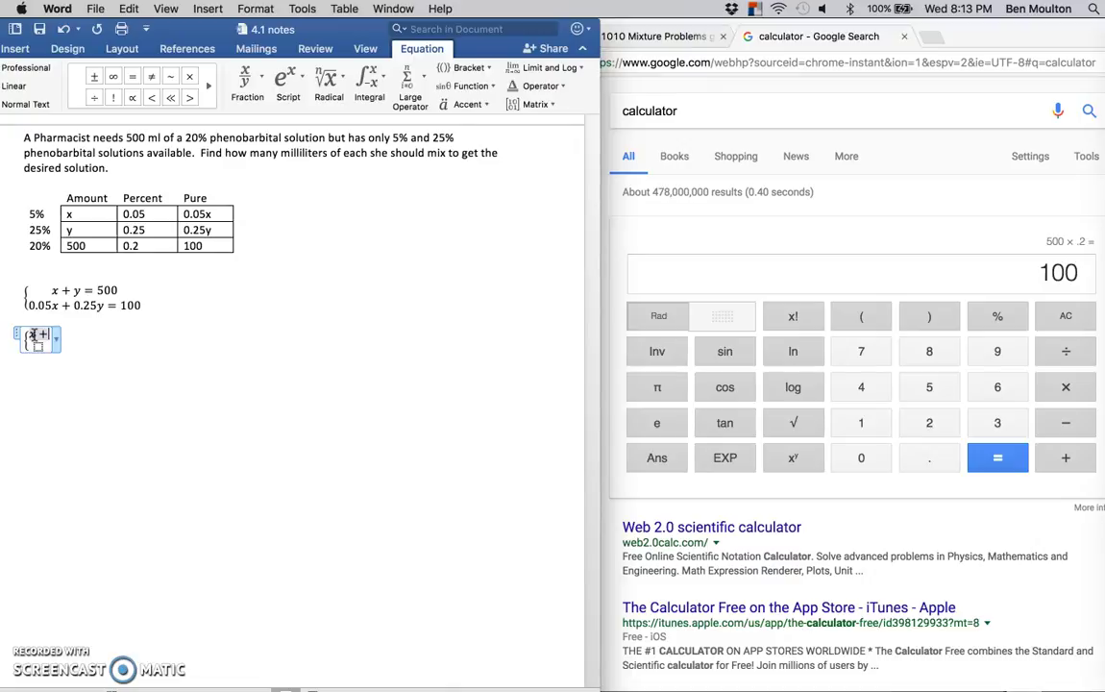
{"action": "type", "text": "y "}
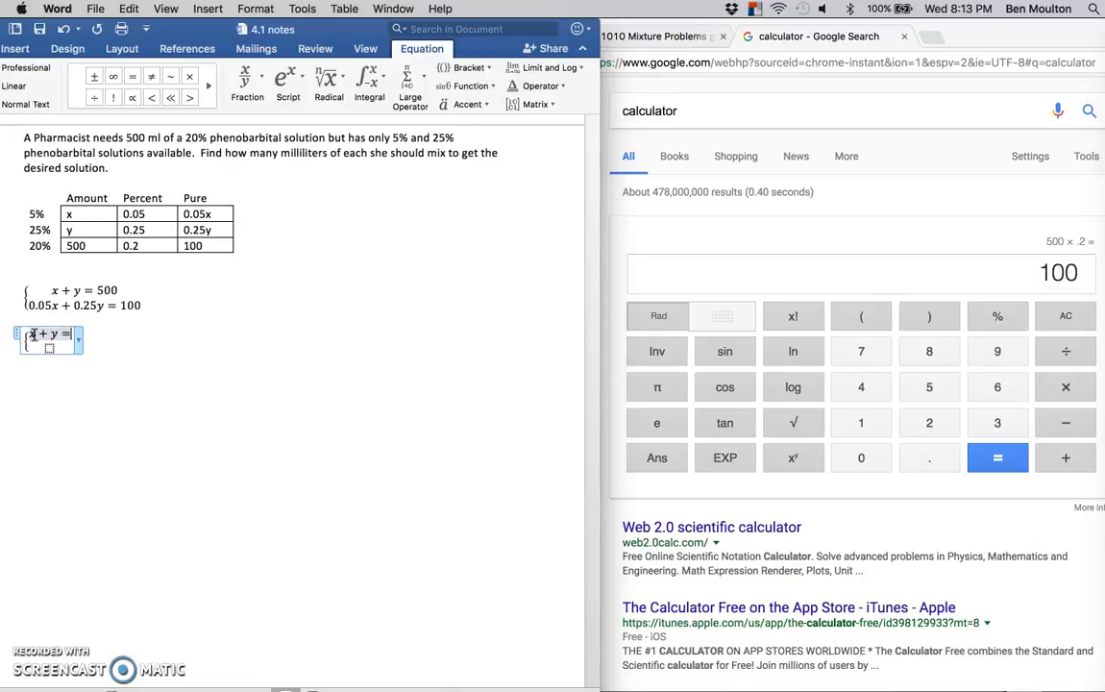
{"action": "type", "text": "= 500"}
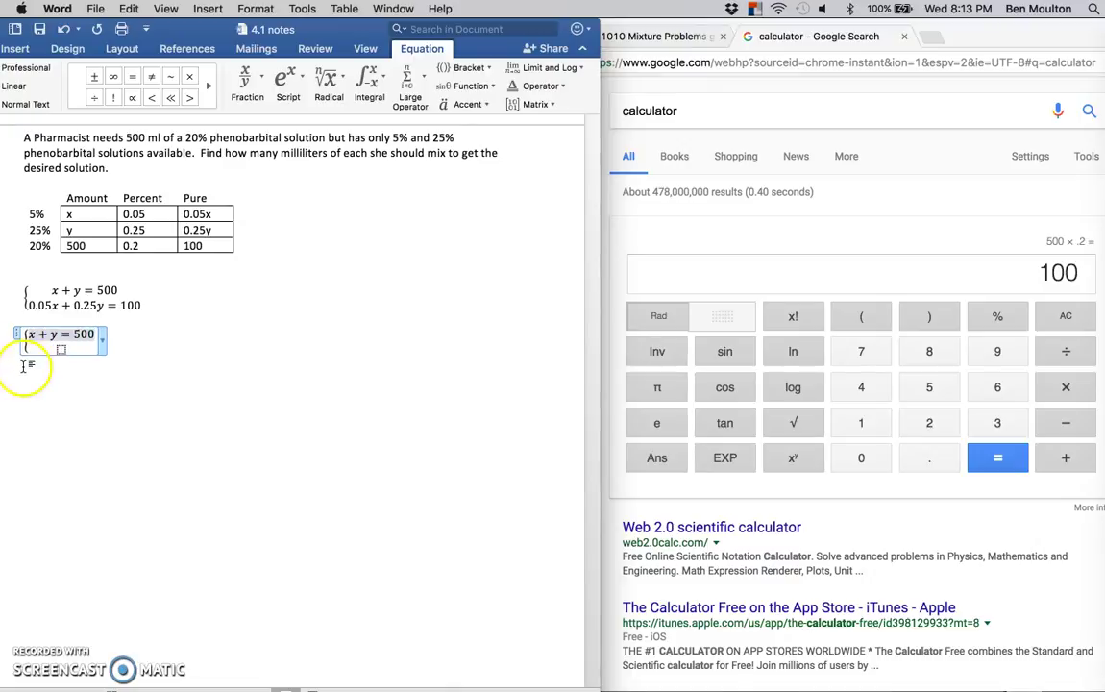
Step: Enter 5x + 25y = 10,000 as the second equation of the second bracketed system
{"action": "left_click", "coordinate": [61, 350]}
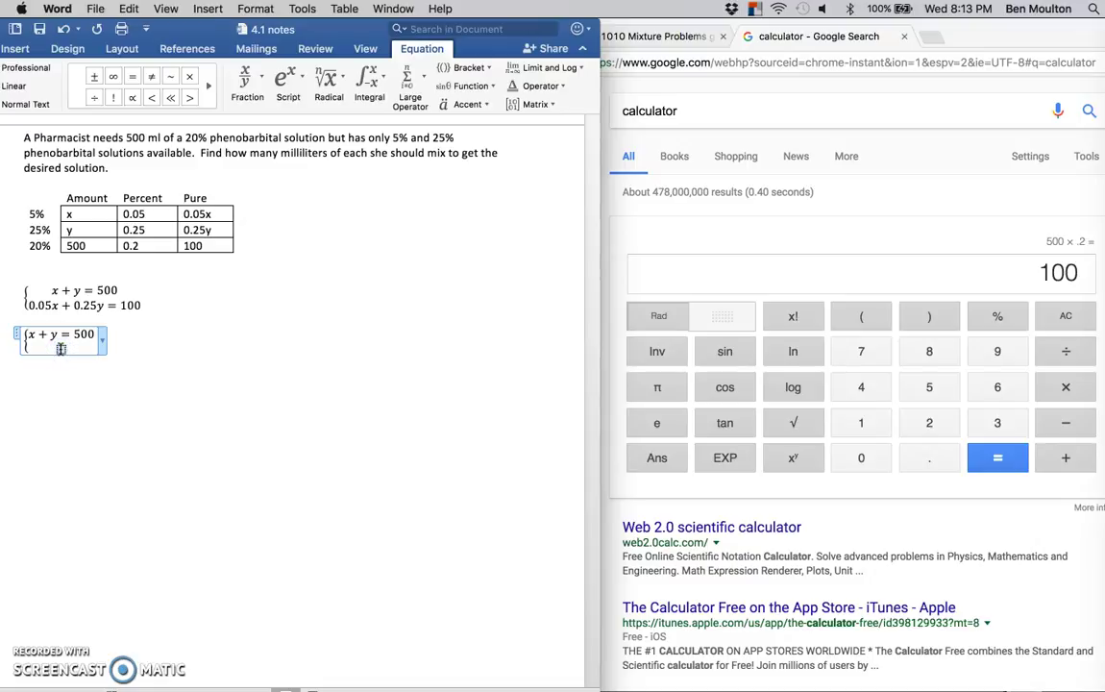
{"action": "type", "text": "0.0"}
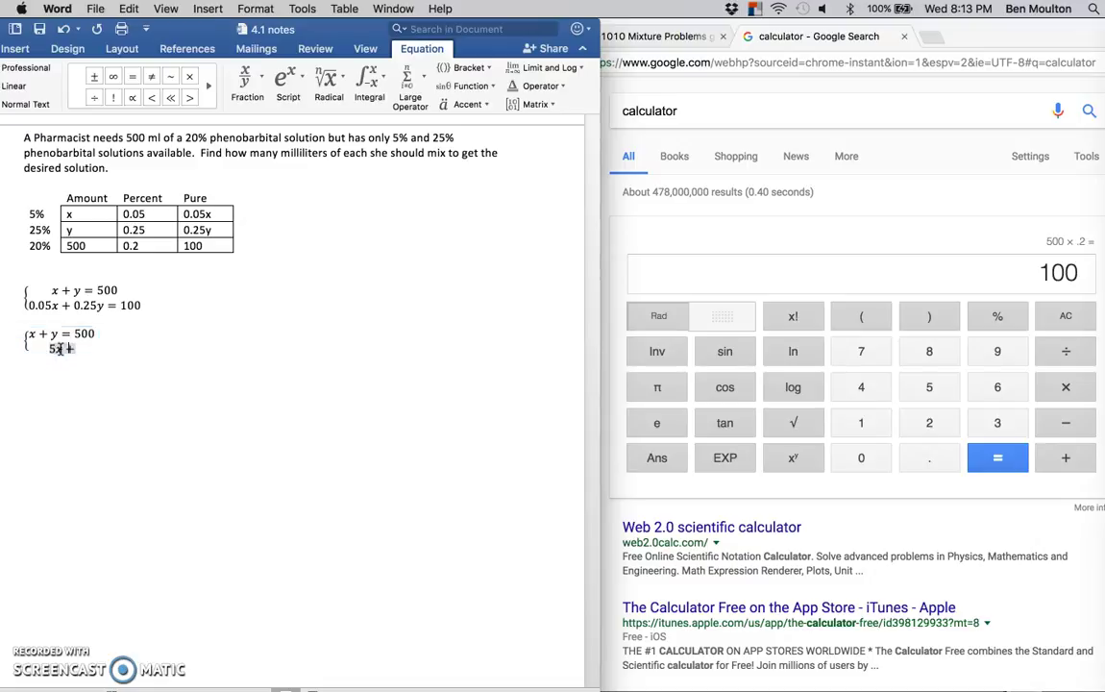
{"action": "type", "text": "+"}
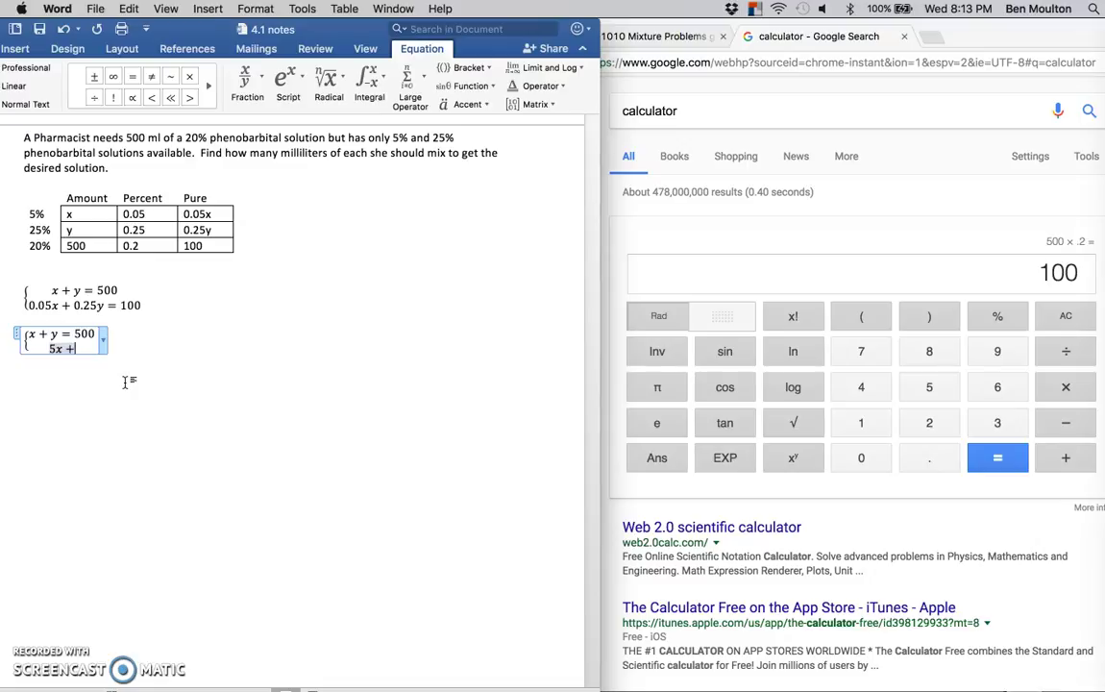
{"action": "type", "text": "25y"}
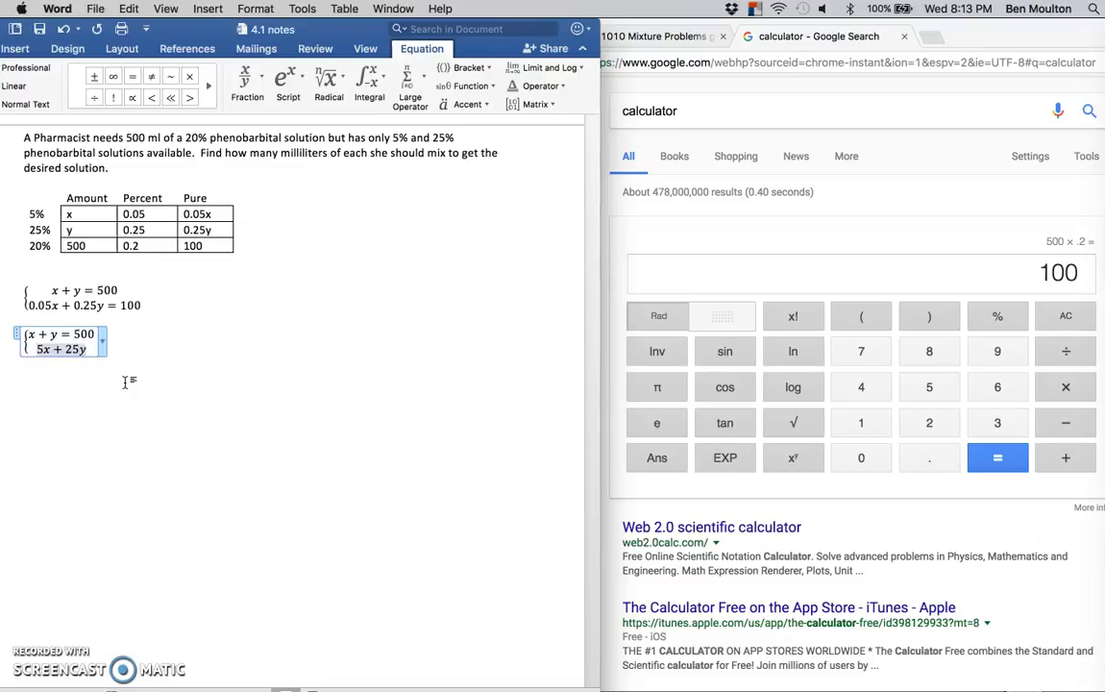
{"action": "type", "text": " = 100"}
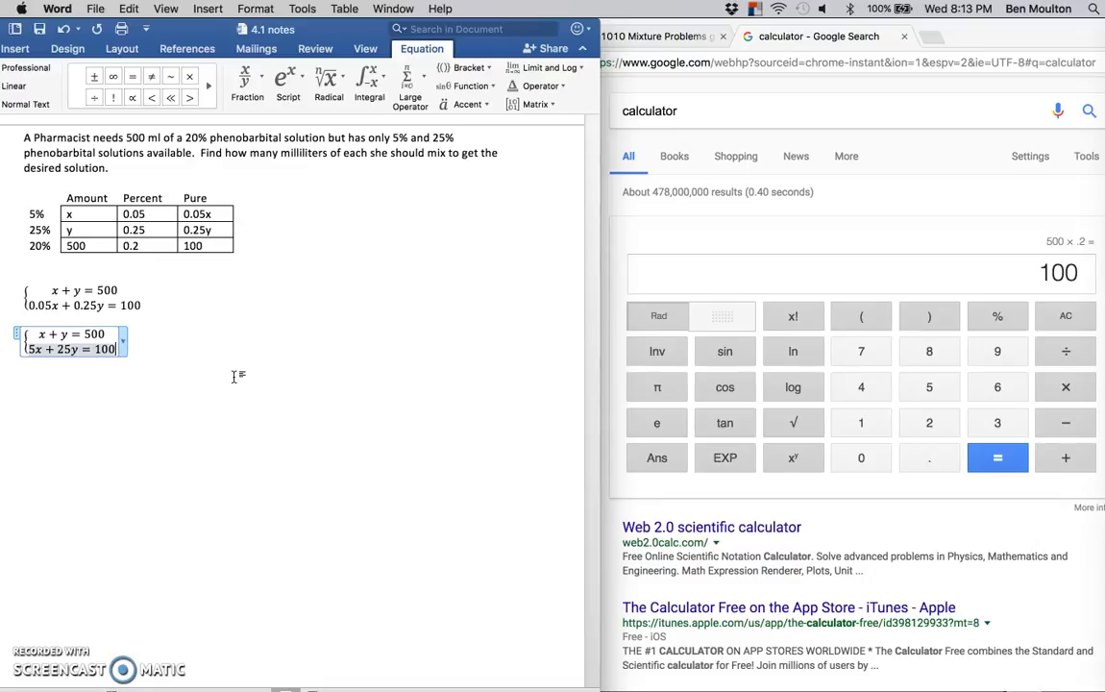
{"action": "type", "text": "00"}
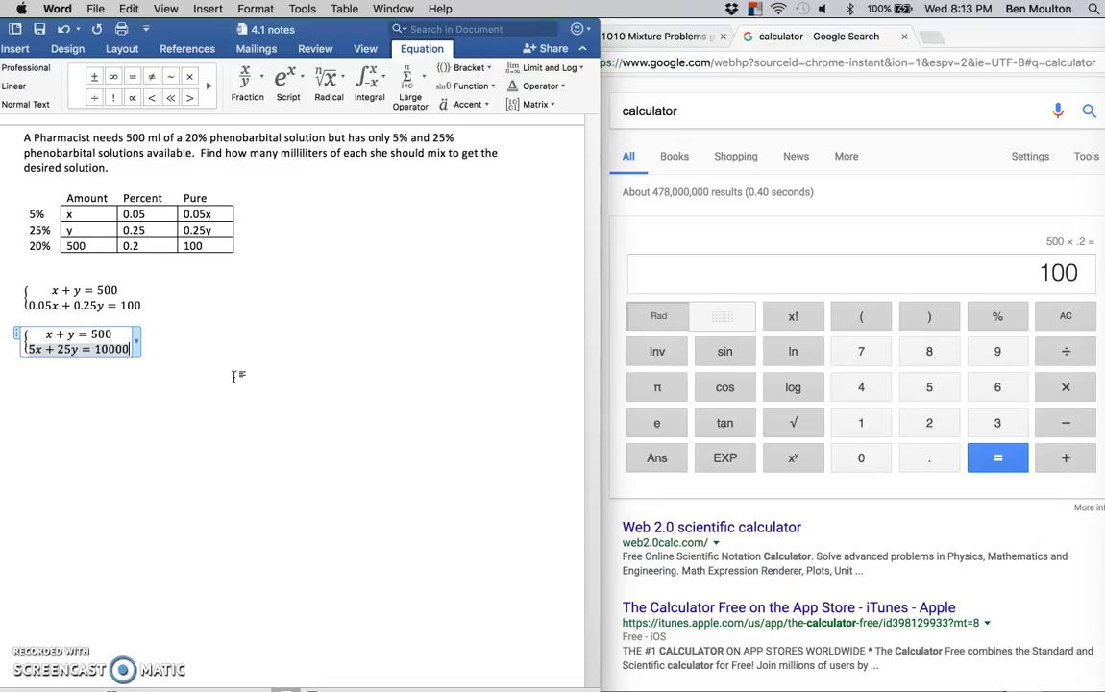
{"action": "left_click", "coordinate": [123, 349]}
{"action": "type", "text": ","}
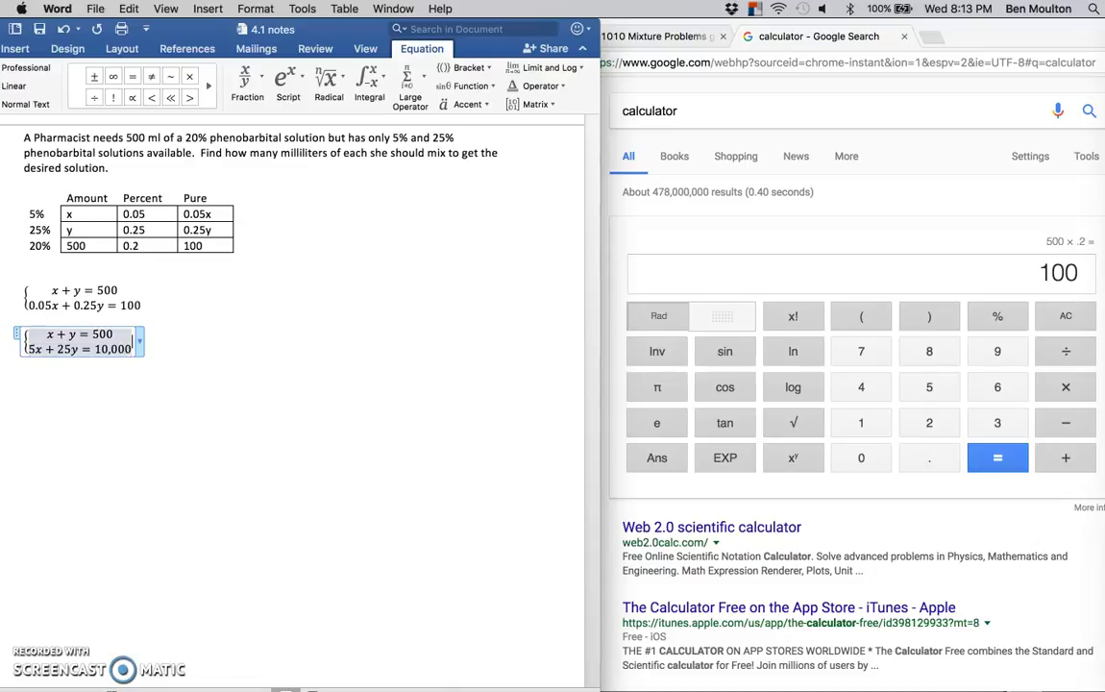
{"action": "key", "text": "Right"}
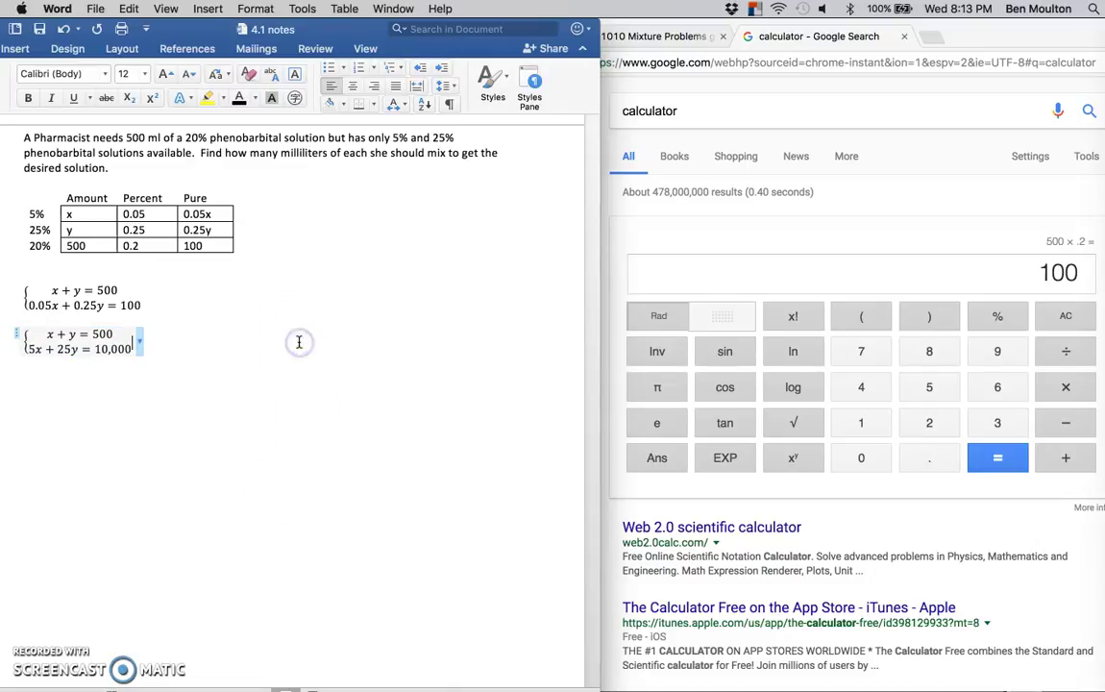
Step: Insert a third equation below the second system with a left curly brace and two stacked placeholders
{"action": "key", "text": "Return"}
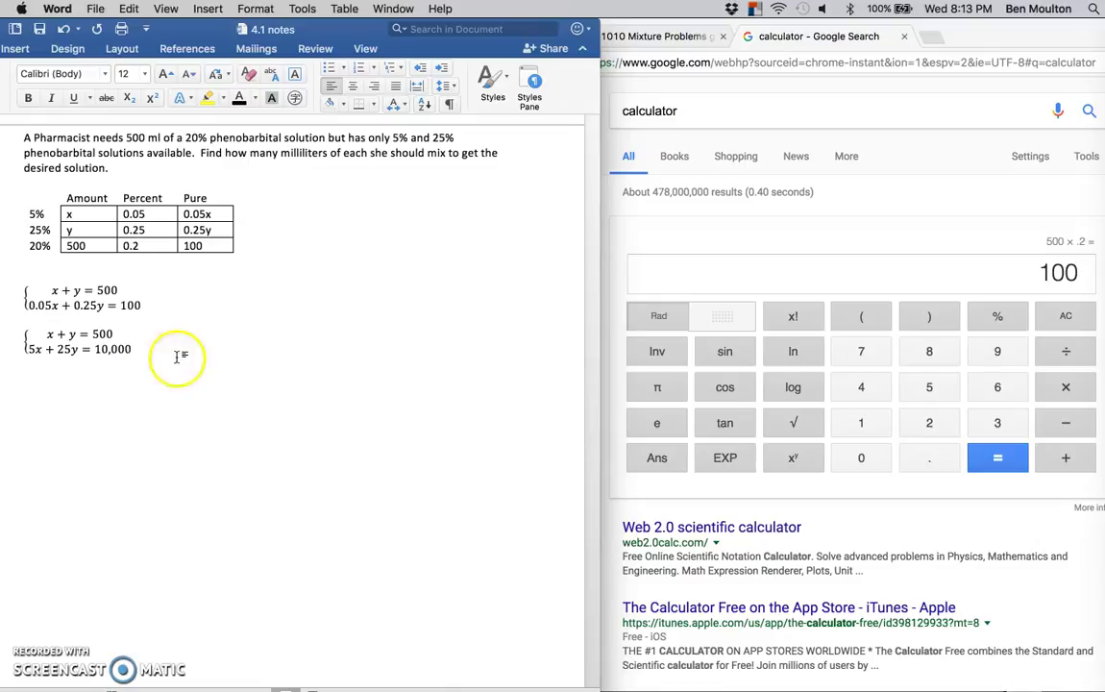
{"action": "left_click", "coordinate": [204, 9]}
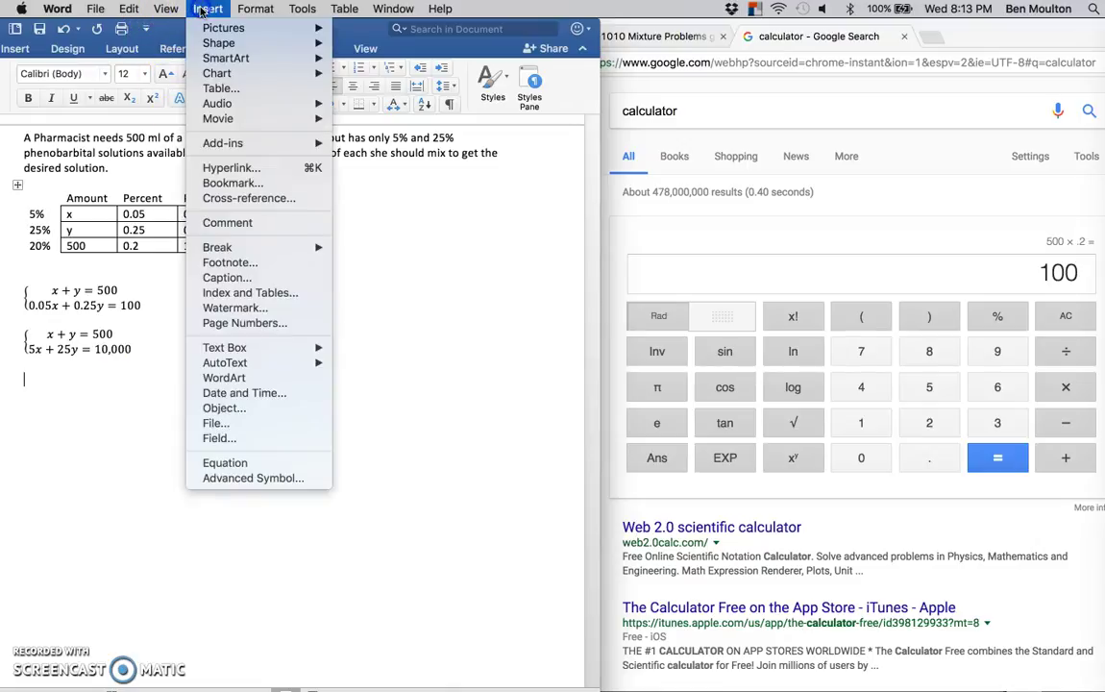
{"action": "left_click", "coordinate": [246, 465]}
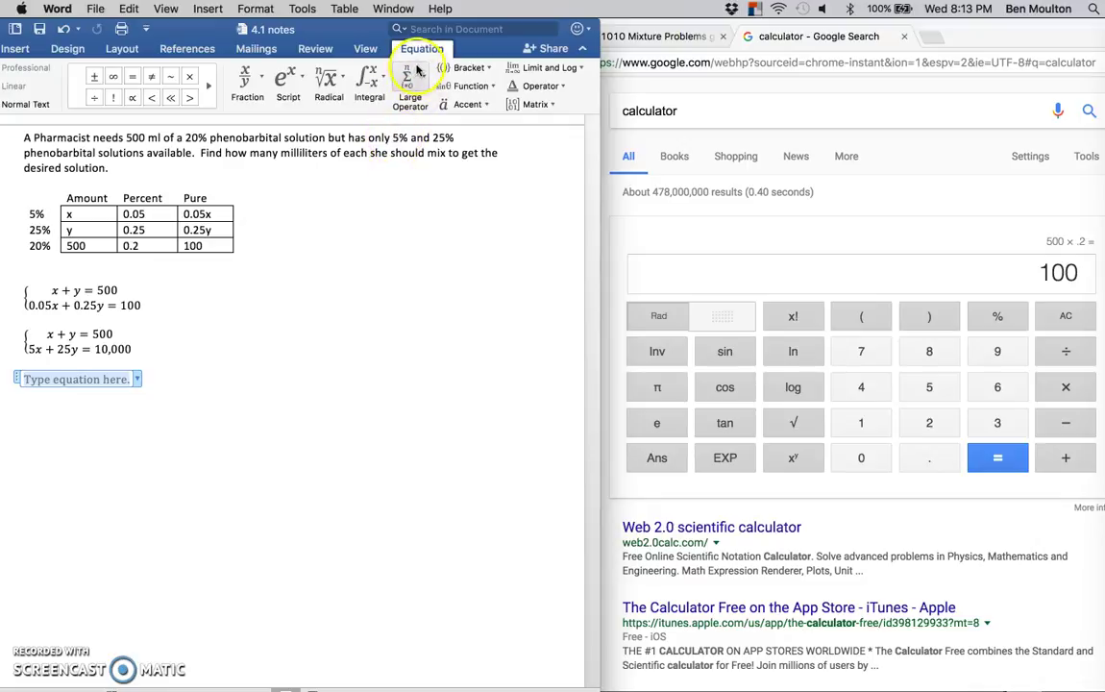
{"action": "left_click", "coordinate": [468, 67]}
{"action": "scroll", "coordinate": [480, 363], "scroll_direction": "down", "scroll_amount": 5}
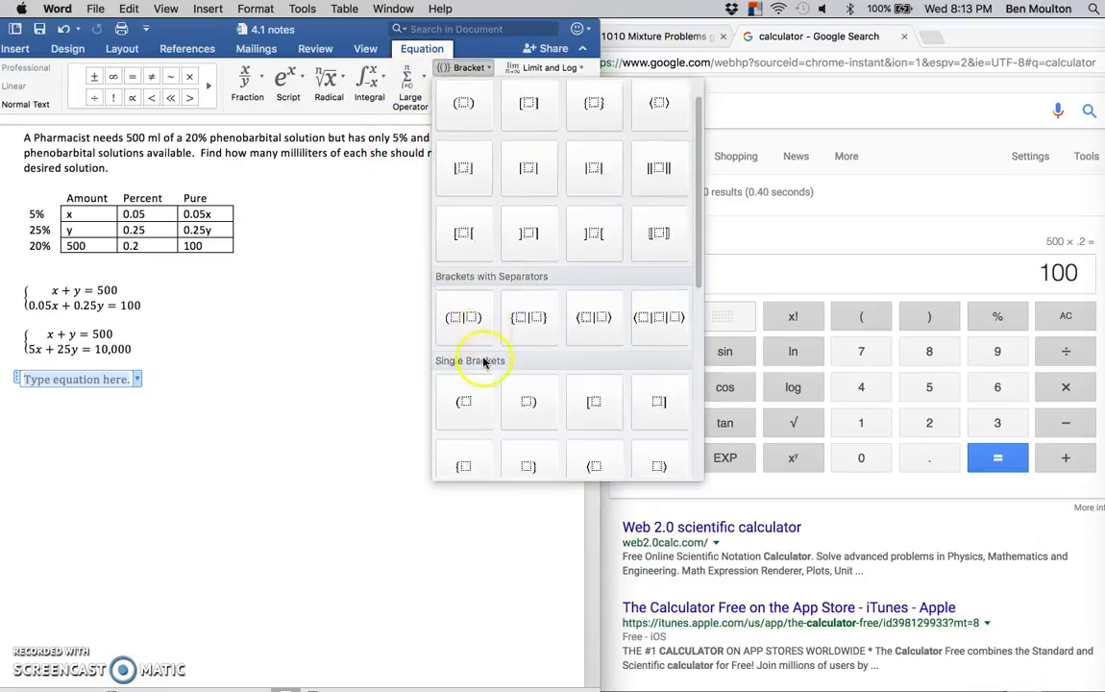
{"action": "left_click", "coordinate": [467, 362]}
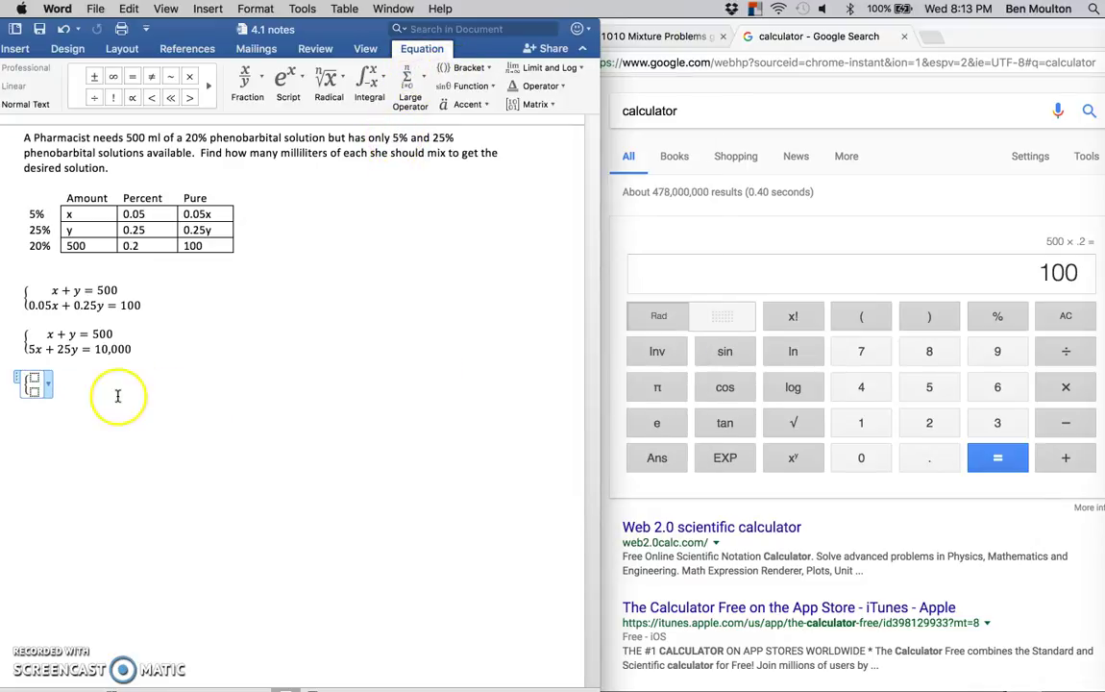
Step: Enter x + y = 500 as the first equation of the third bracketed system
{"action": "left_click", "coordinate": [31, 377]}
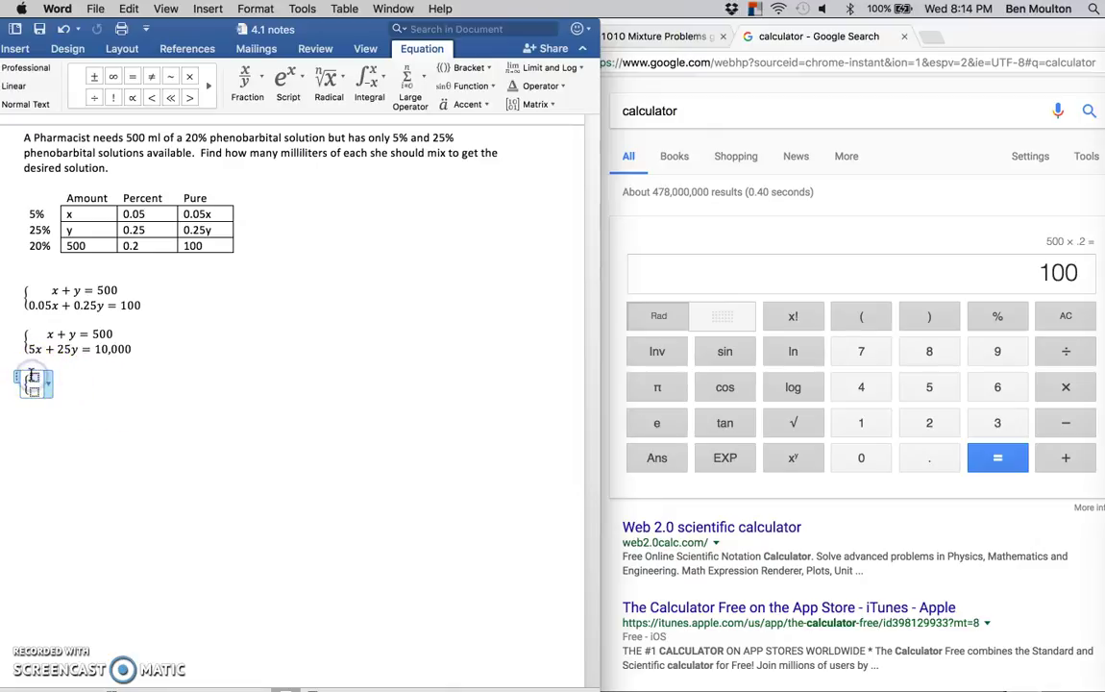
{"action": "type", "text": "x + "}
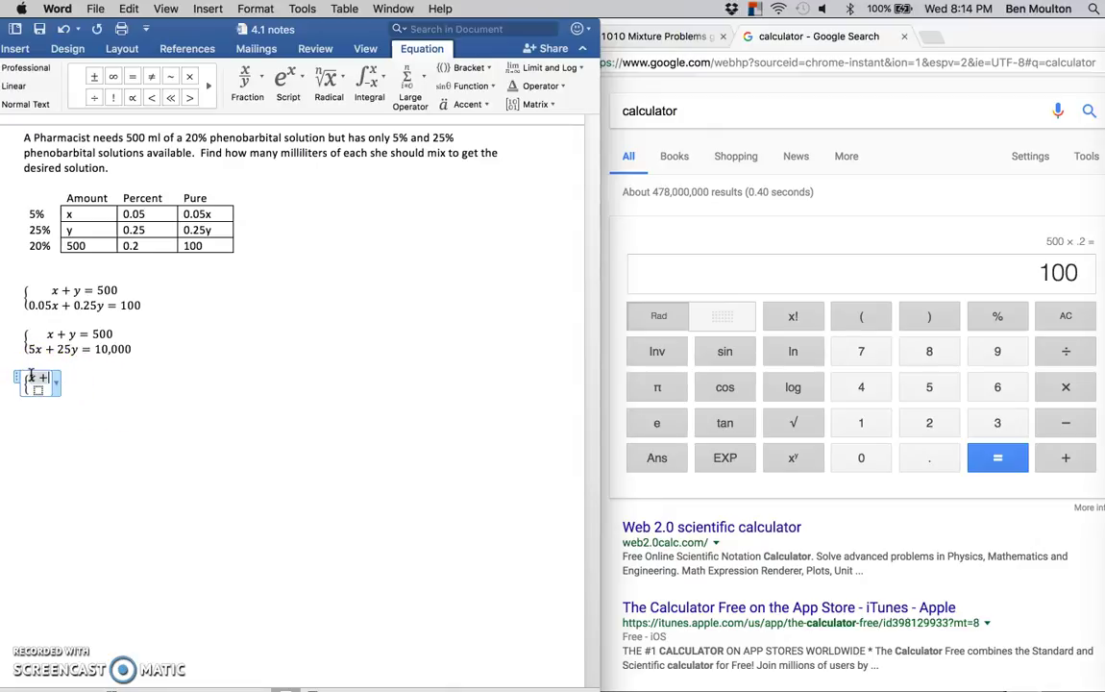
{"action": "type", "text": "y = "}
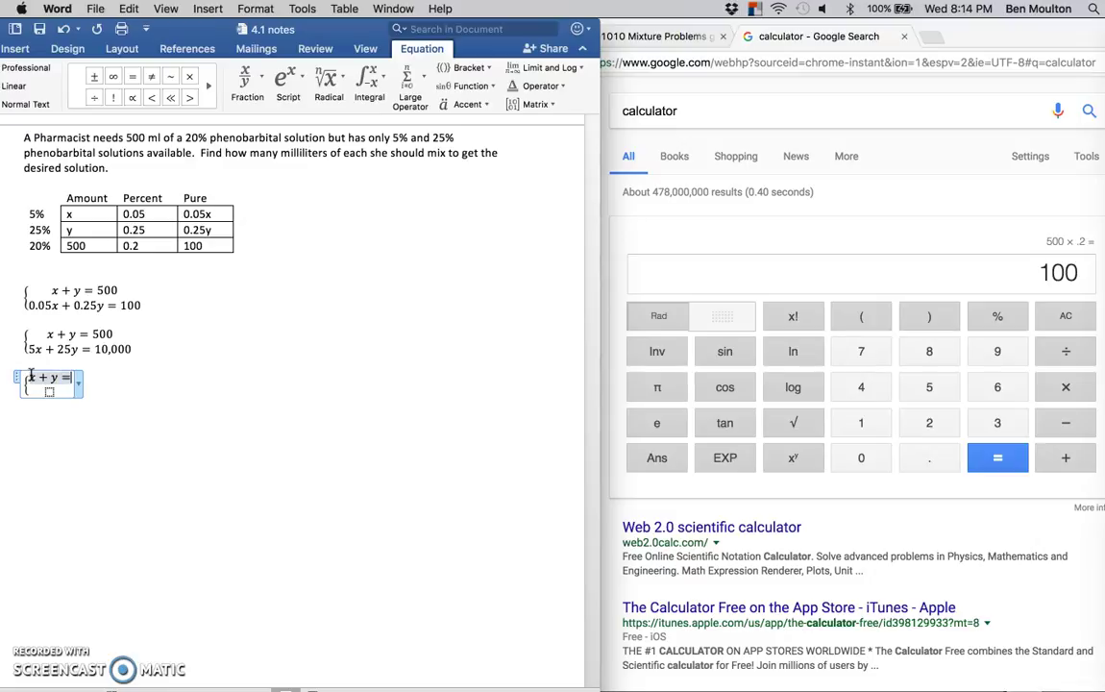
{"action": "type", "text": "500"}
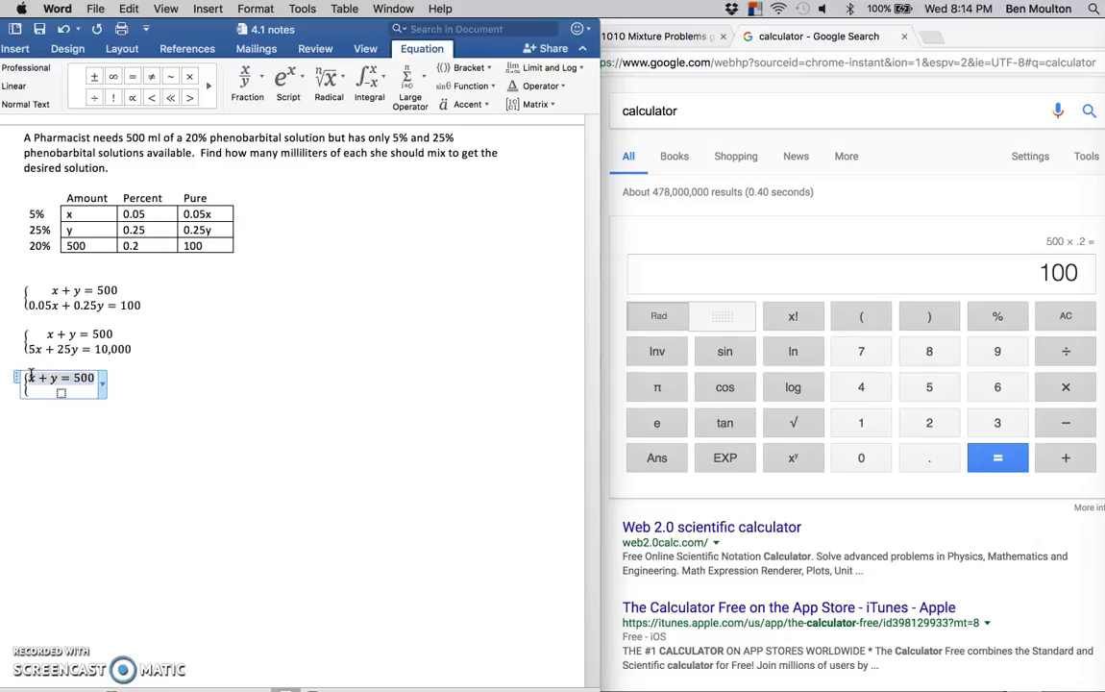
Step: Enter −x − 5y = −2,000 as the second equation of the third bracketed system
{"action": "left_click", "coordinate": [168, 424]}
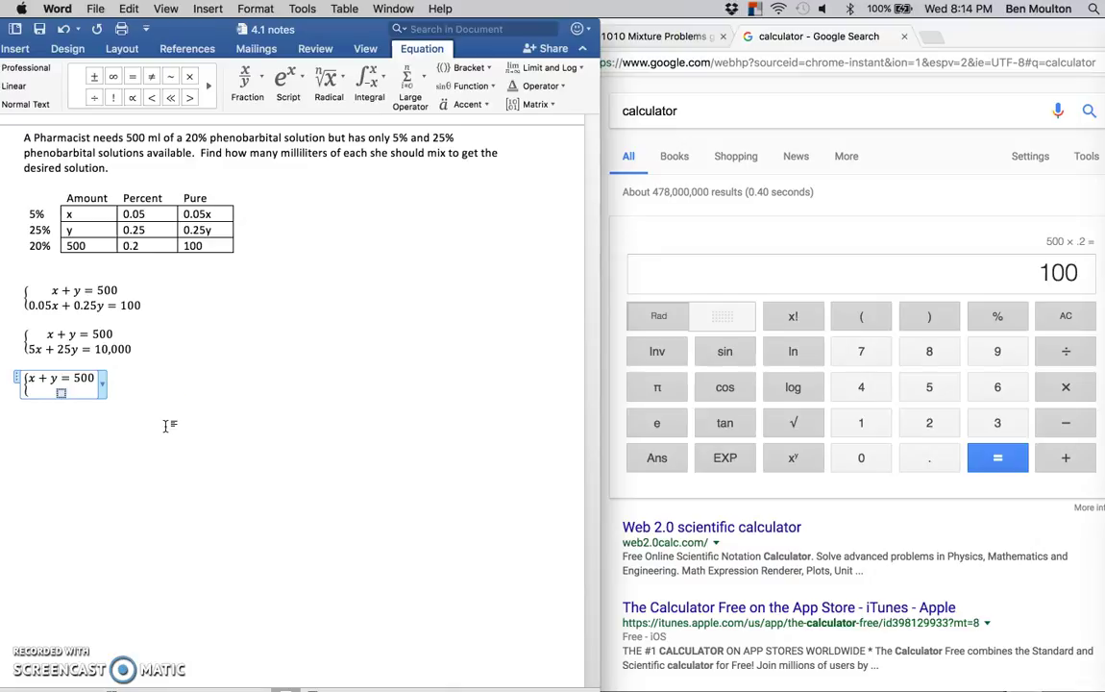
{"action": "left_click", "coordinate": [36, 367]}
{"action": "left_click", "coordinate": [96, 351]}
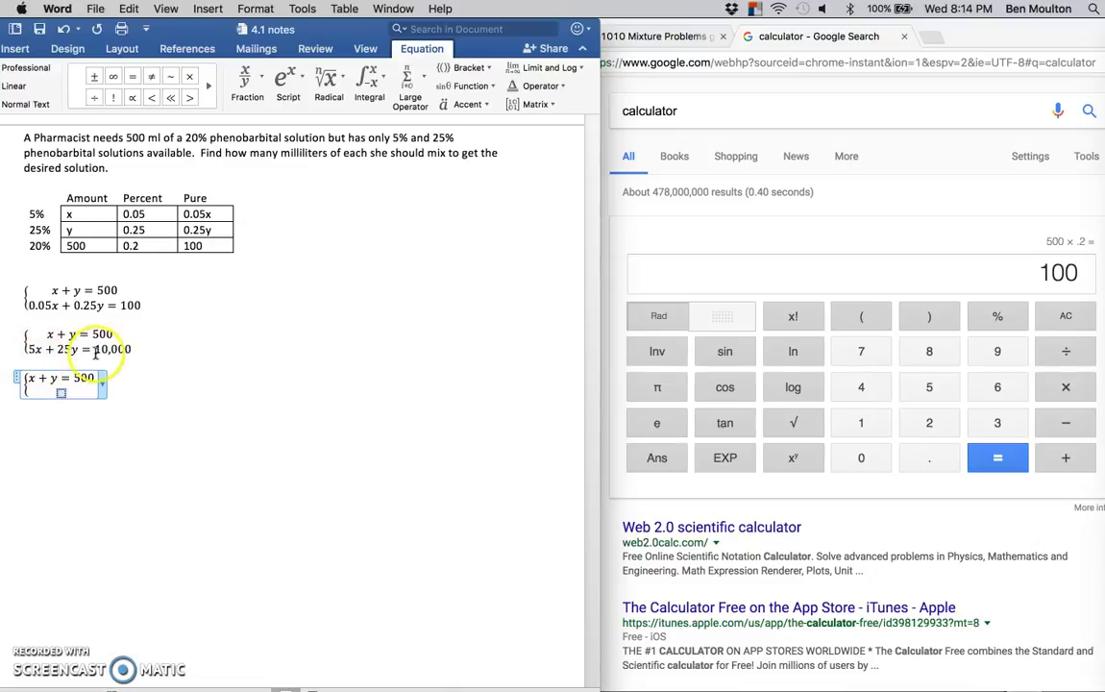
{"action": "type", "text": "-x"}
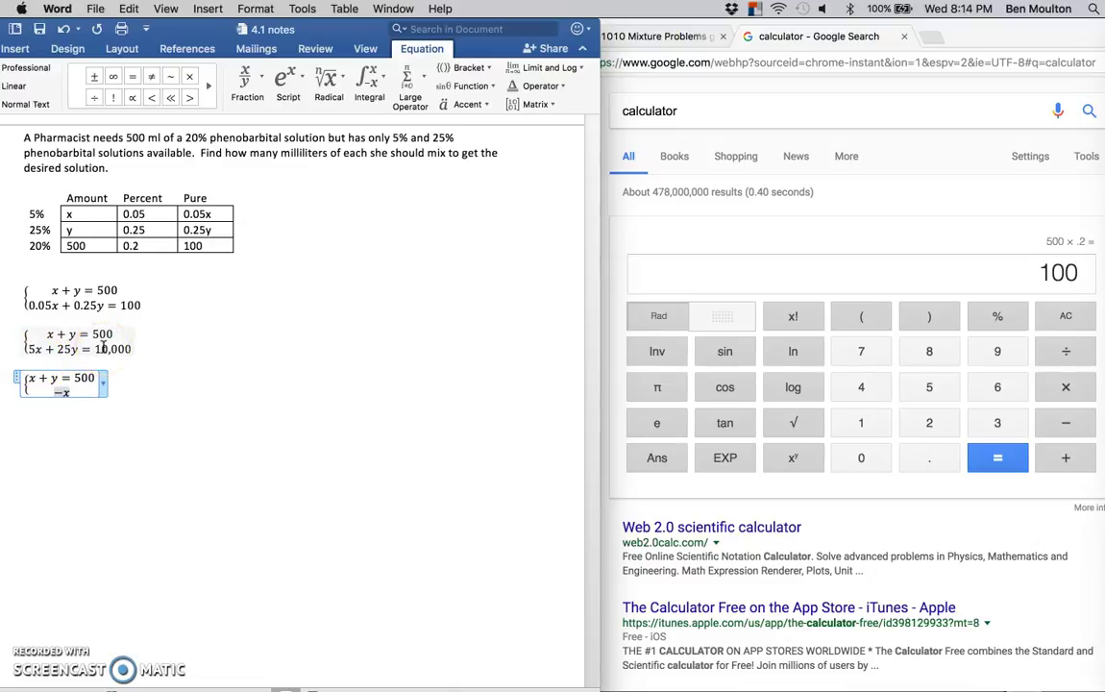
{"action": "left_click", "coordinate": [25, 279]}
{"action": "left_click", "coordinate": [74, 362]}
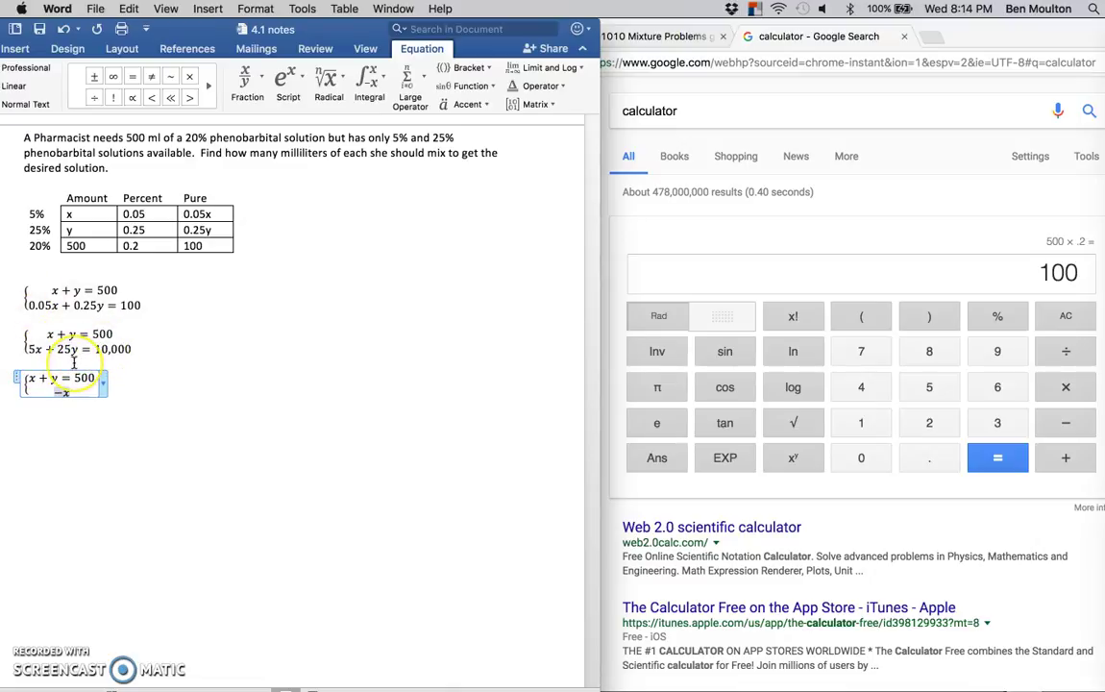
{"action": "type", "text": "-"}
{"action": "type", "text": "5"}
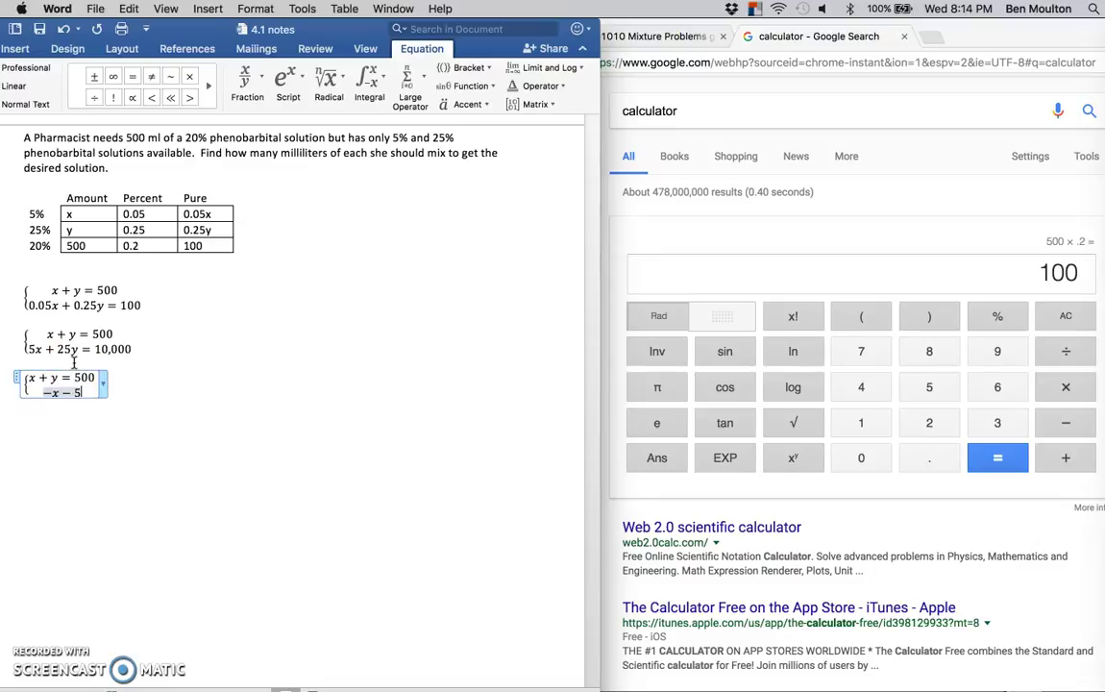
{"action": "type", "text": "y"}
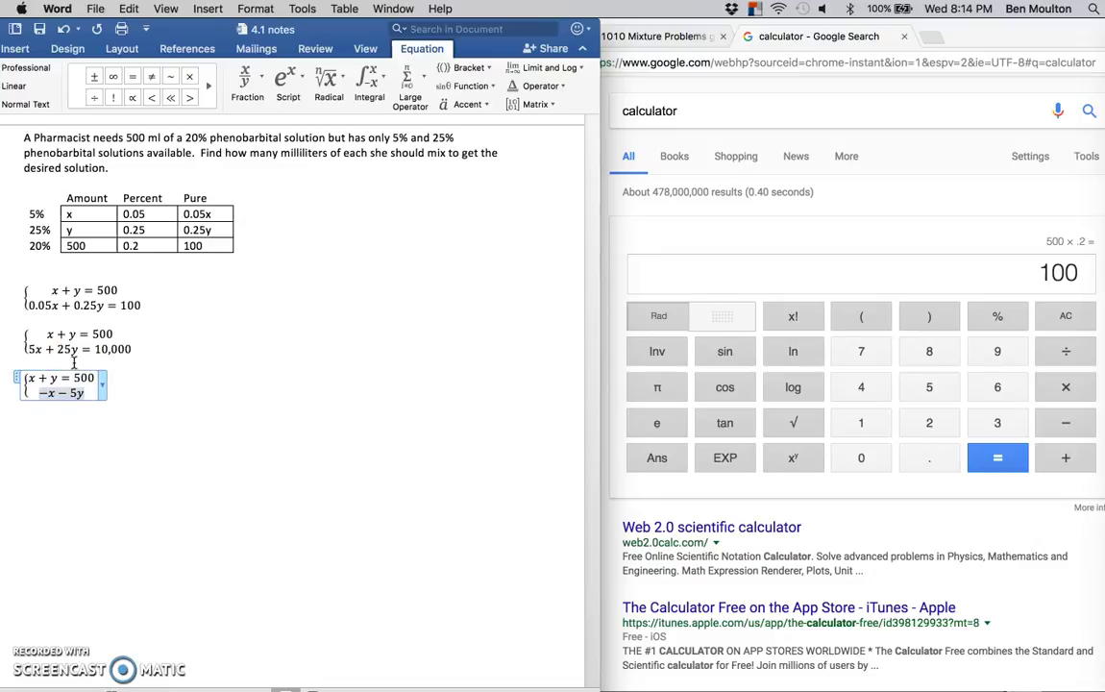
{"action": "type", "text": "="}
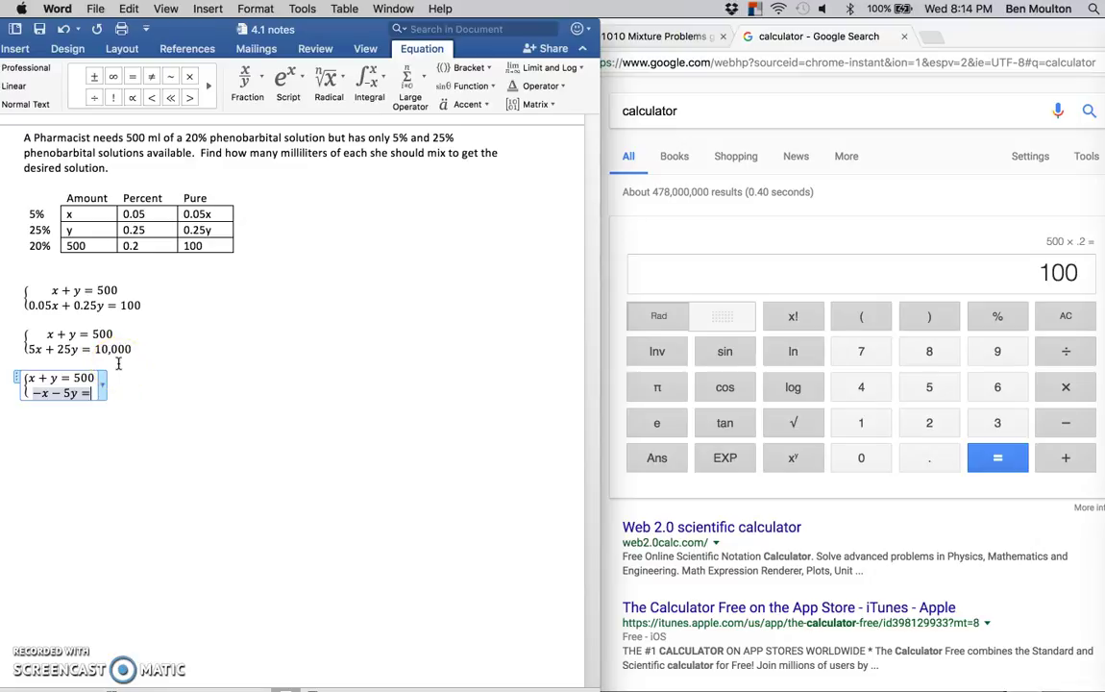
{"action": "type", "text": "-2"}
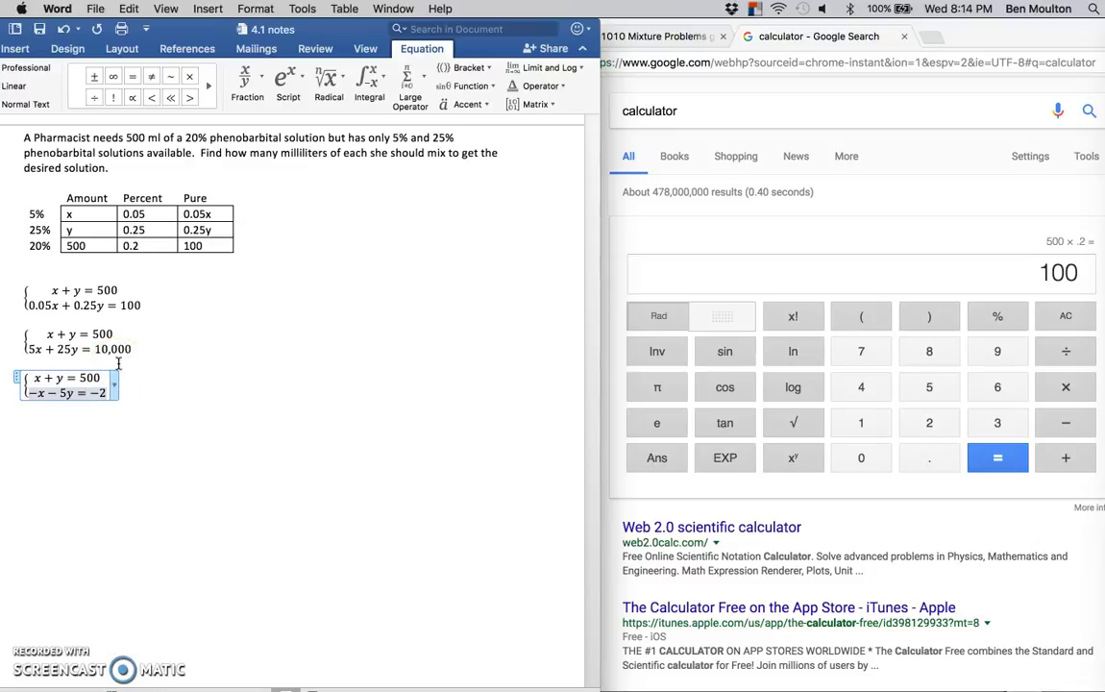
{"action": "type", "text": ",000"}
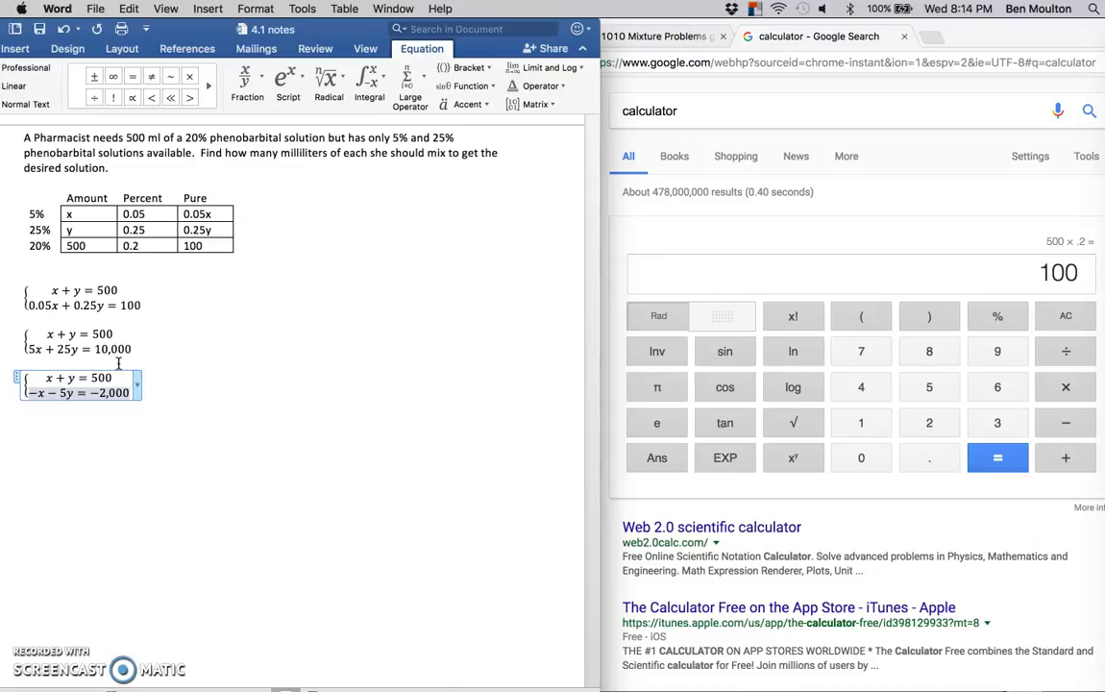
Step: Insert a new equation reading −4y = −1,500 below the third bracketed system
{"action": "key", "text": "Return"}
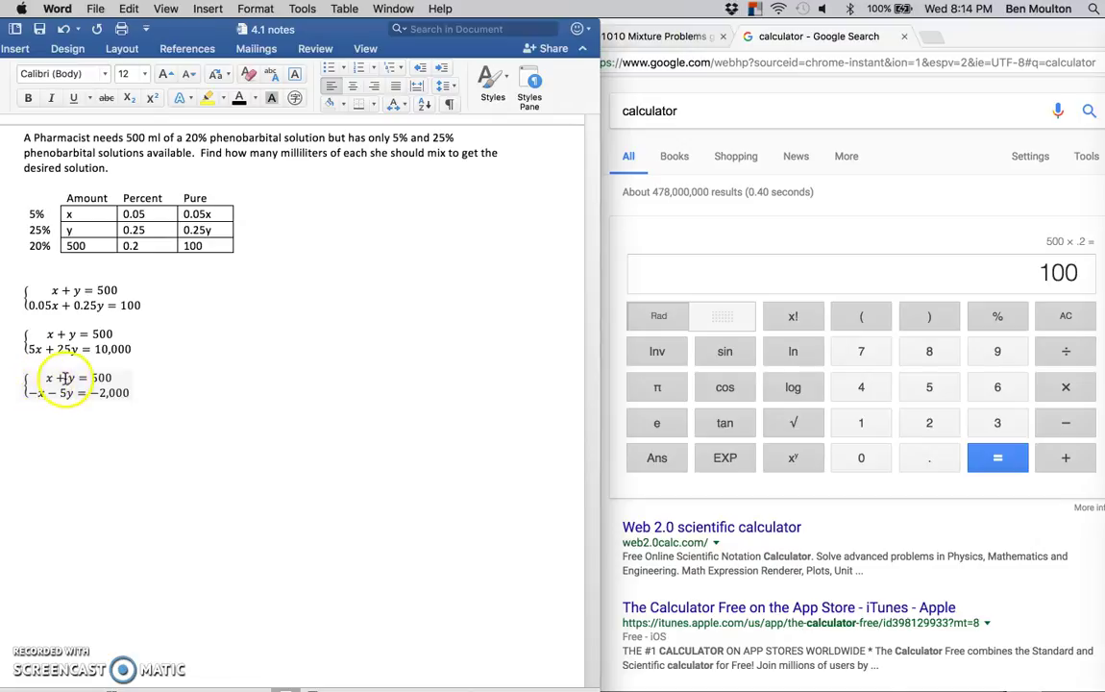
{"action": "left_click", "coordinate": [55, 408]}
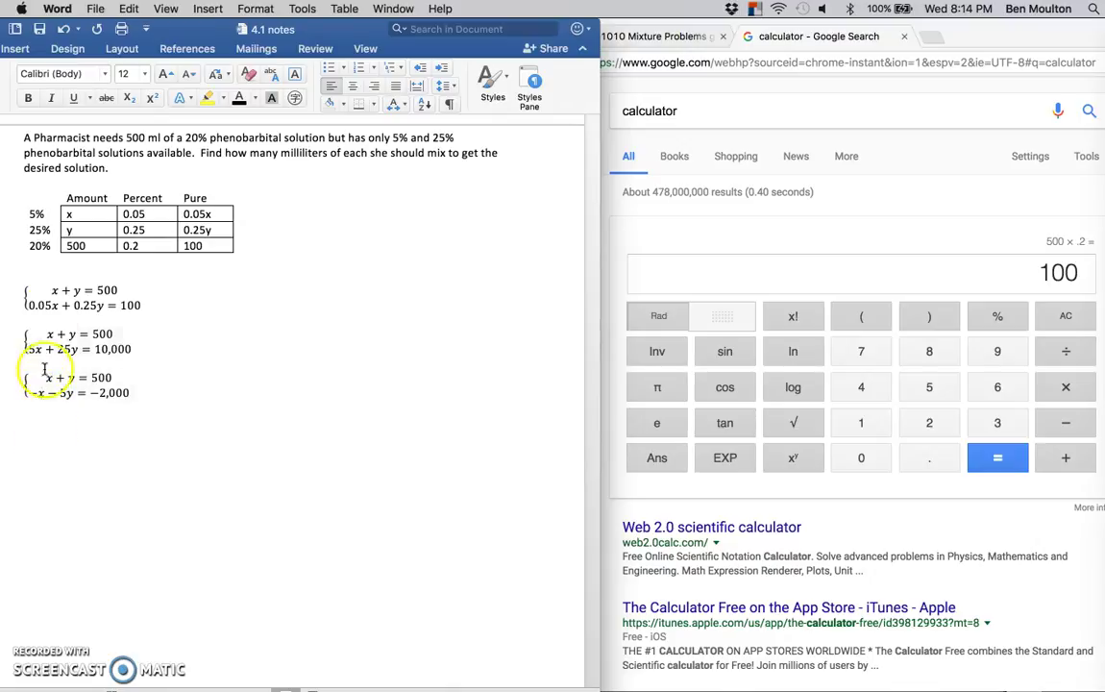
{"action": "left_click", "coordinate": [208, 10]}
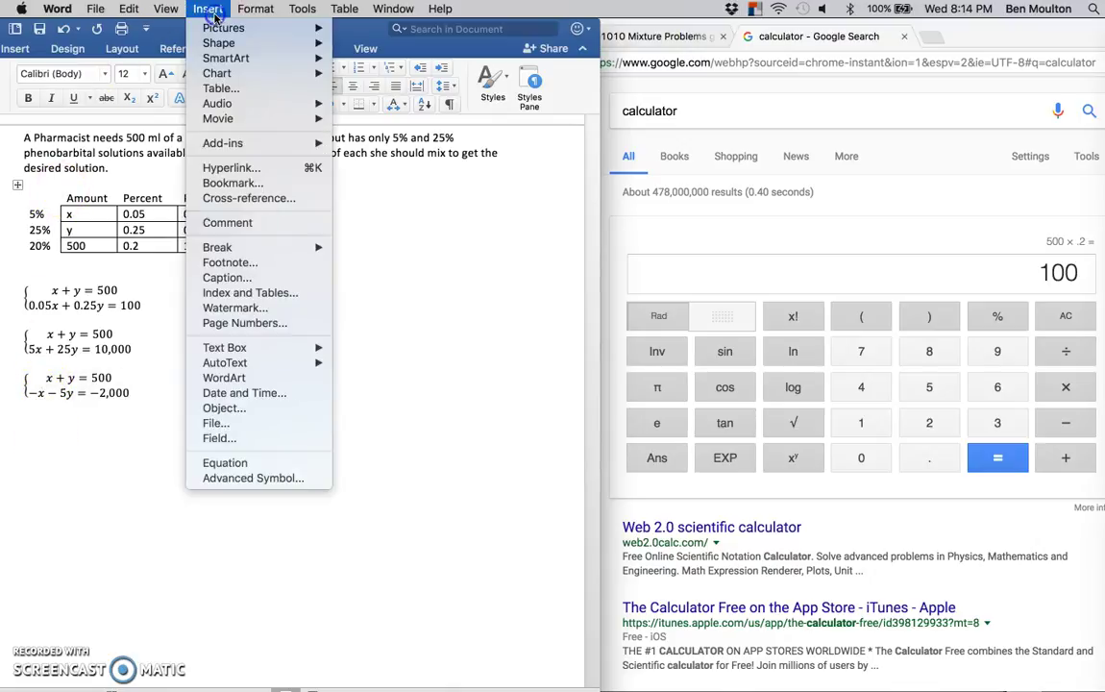
{"action": "left_click", "coordinate": [273, 466]}
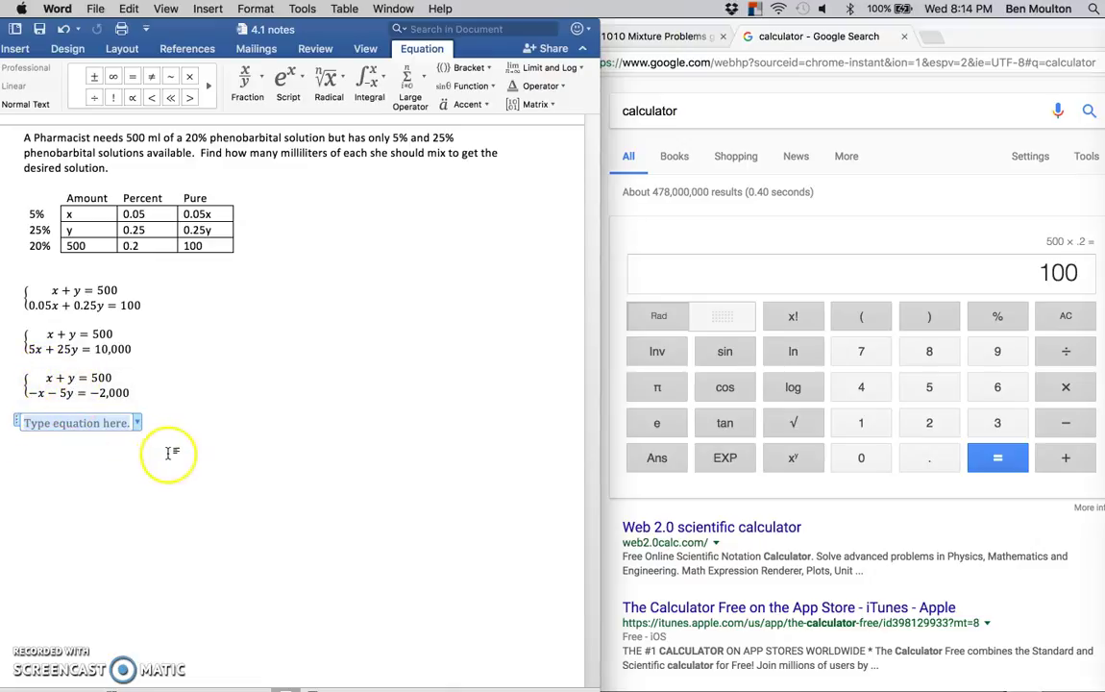
{"action": "type", "text": "-4y"}
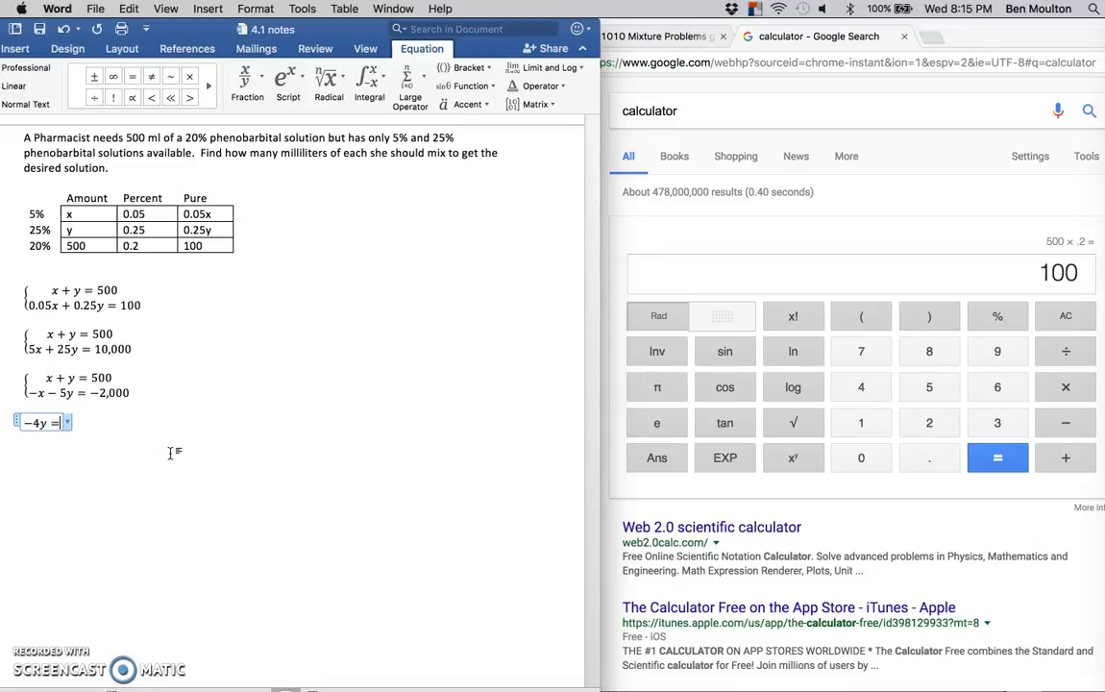
{"action": "type", "text": "="}
{"action": "type", "text": "-"}
{"action": "type", "text": "1500"}
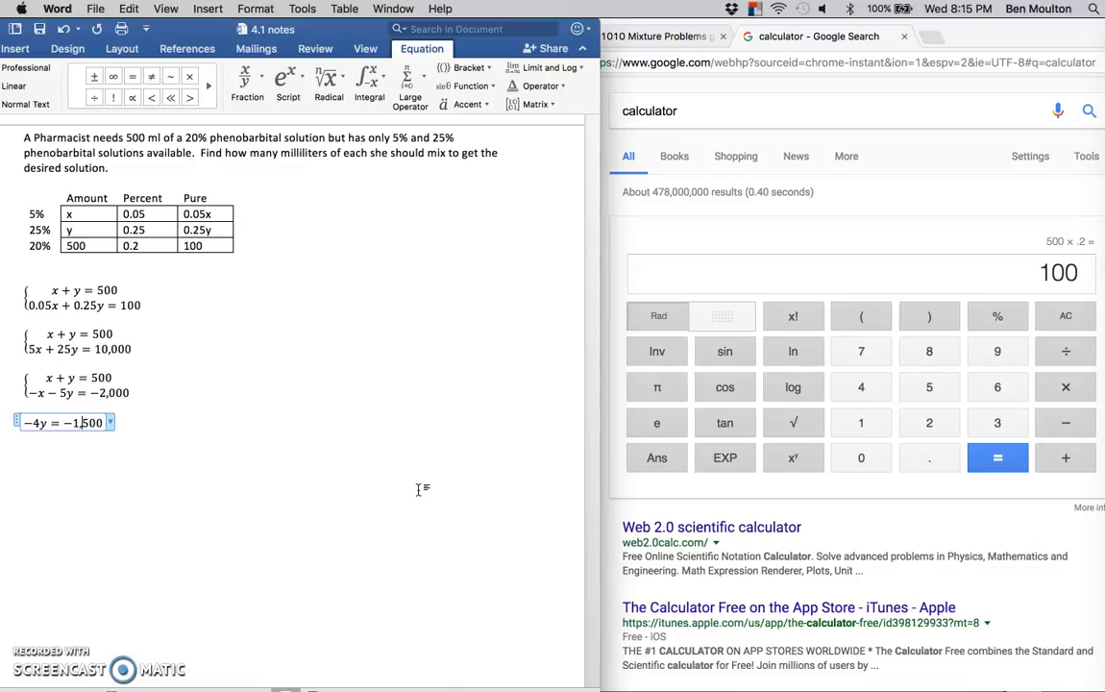
{"action": "left_click", "coordinate": [352, 480]}
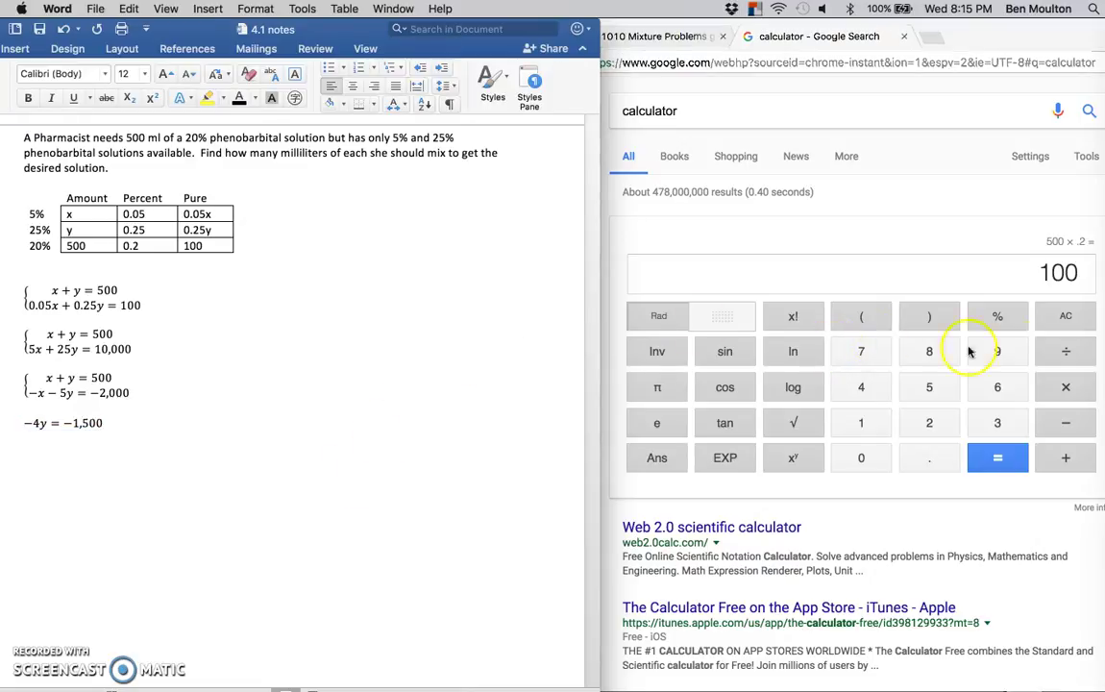
{"action": "left_click", "coordinate": [848, 420]}
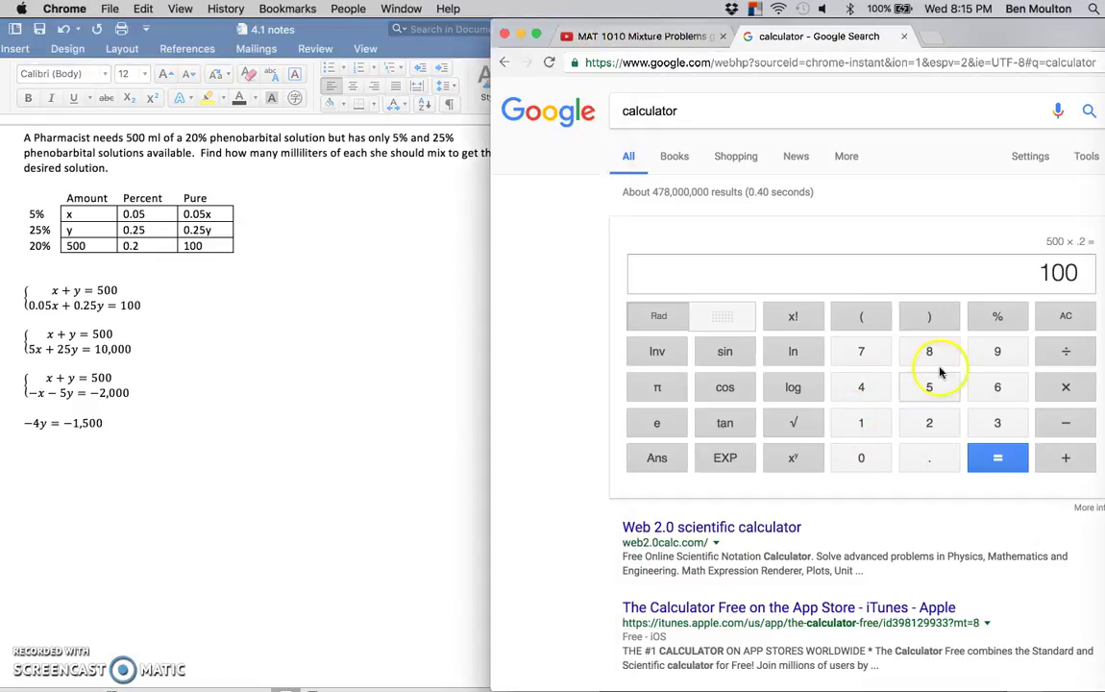
{"action": "left_click", "coordinate": [930, 384]}
{"action": "left_click", "coordinate": [860, 459]}
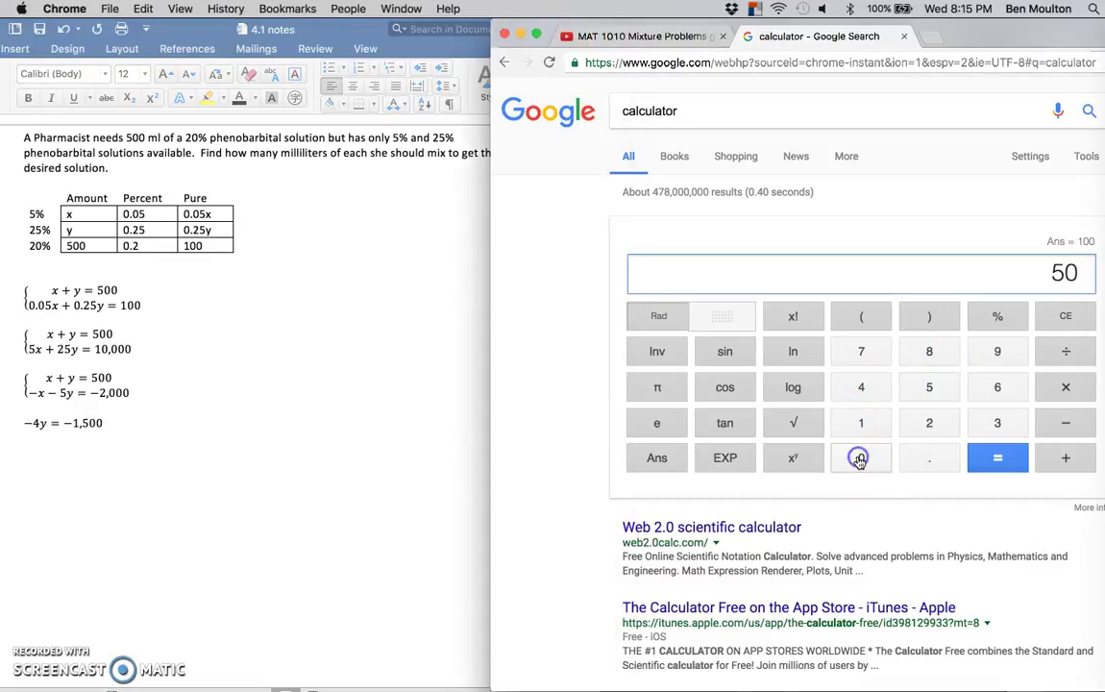
{"action": "left_click", "coordinate": [859, 459]}
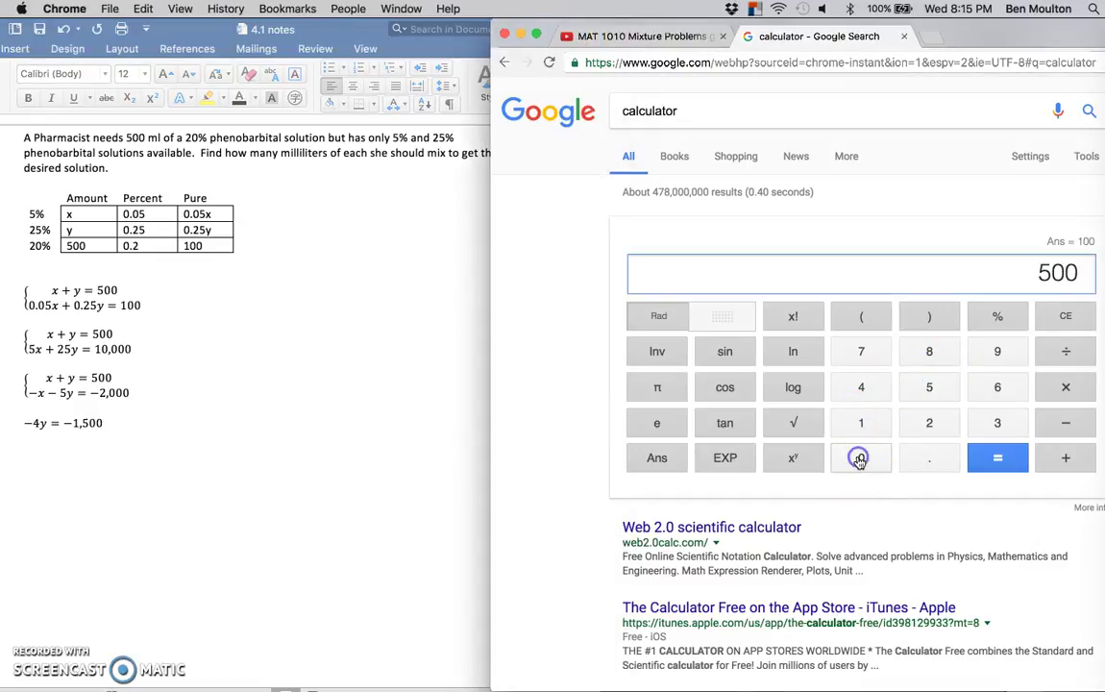
{"action": "left_click", "coordinate": [1065, 317]}
{"action": "left_click", "coordinate": [1068, 319]}
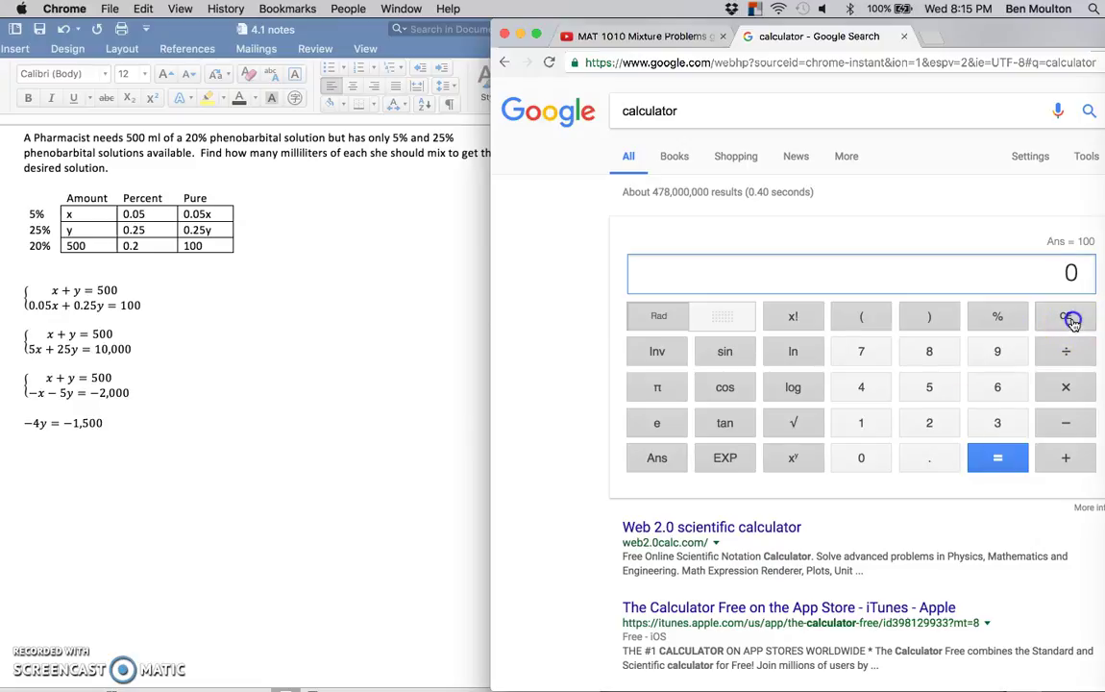
Step: Calculate 1500 ÷ 4 in the Google calculator in Chrome
{"action": "left_click", "coordinate": [878, 423]}
{"action": "left_click", "coordinate": [930, 387]}
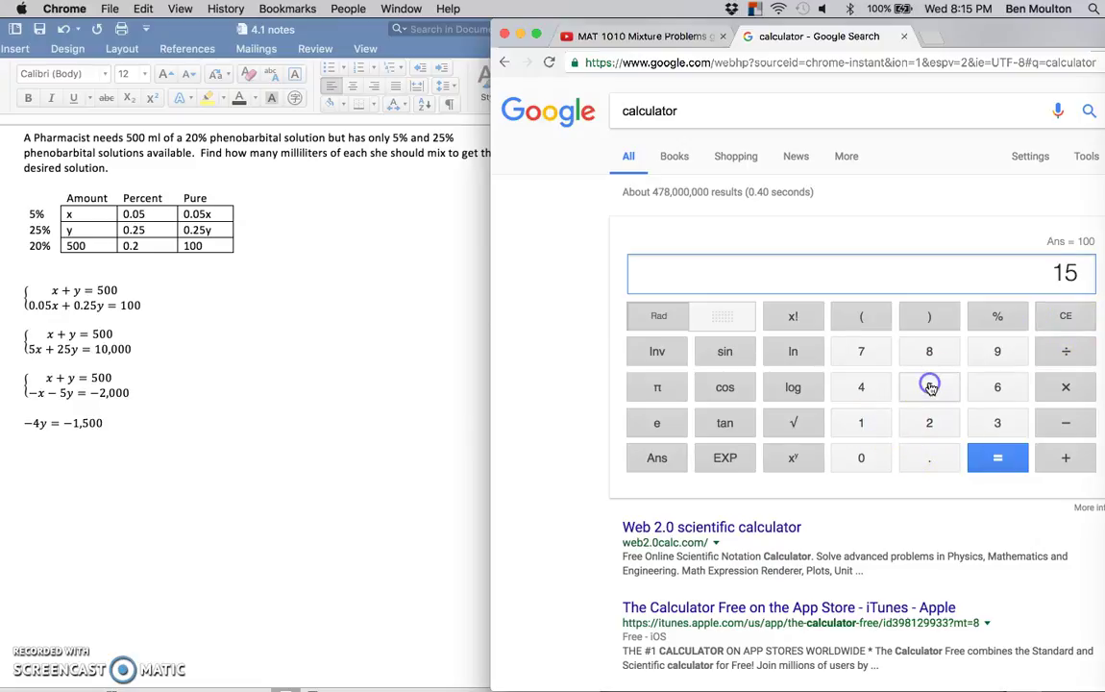
{"action": "left_click", "coordinate": [865, 458]}
{"action": "left_click", "coordinate": [865, 458]}
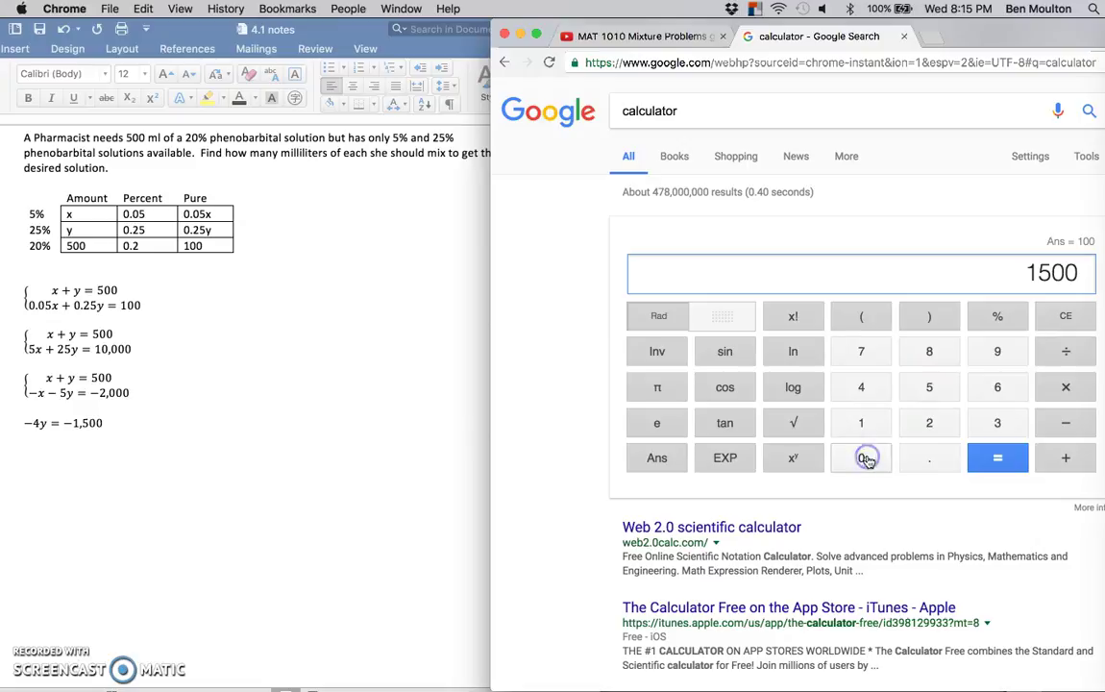
{"action": "left_click", "coordinate": [1068, 351]}
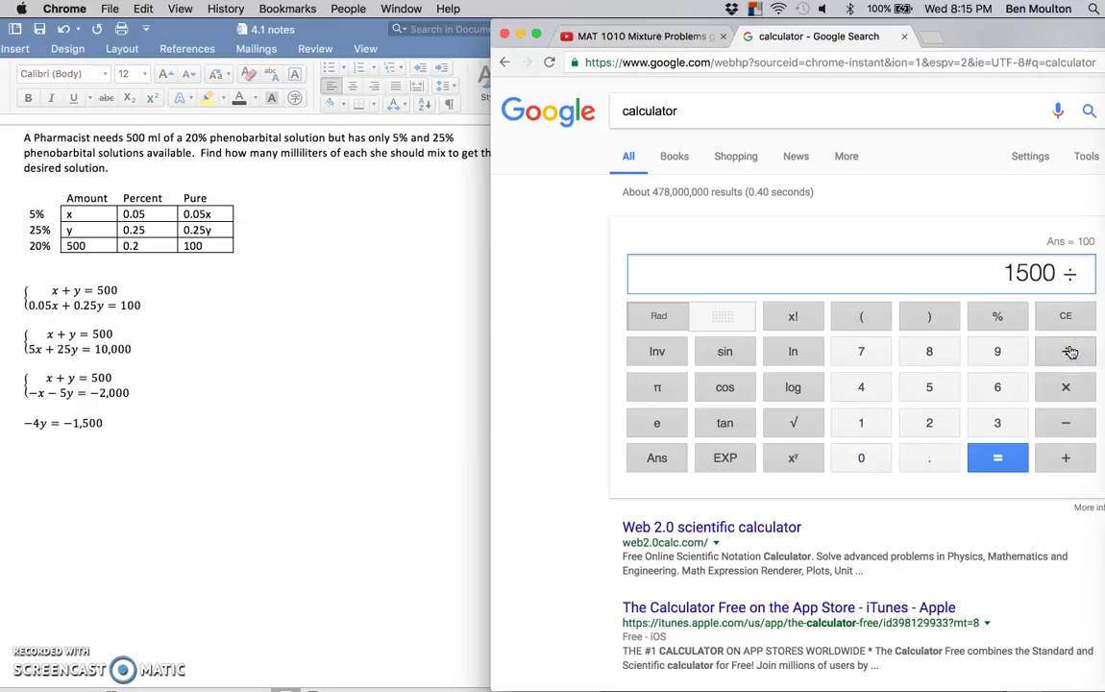
{"action": "type", "text": "4"}
{"action": "left_click", "coordinate": [1001, 456]}
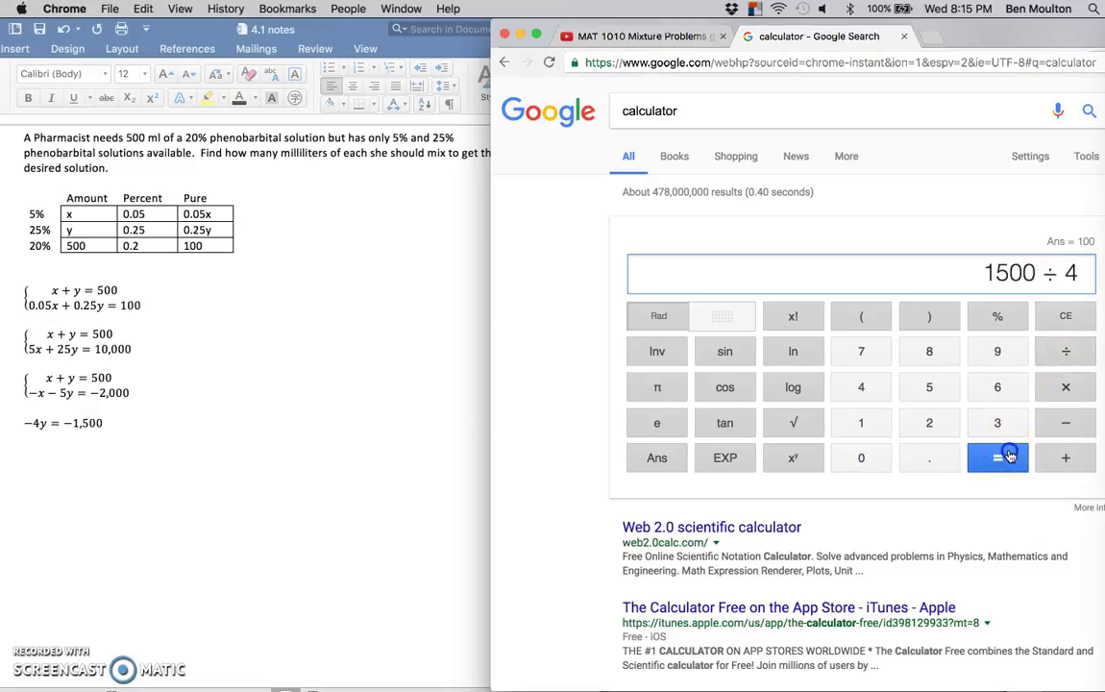
Step: Switch back to Word and write "y= 375 ml at 25%" as plain text below the −4y equation
{"action": "left_click", "coordinate": [96, 469]}
{"action": "type", "text": "y"}
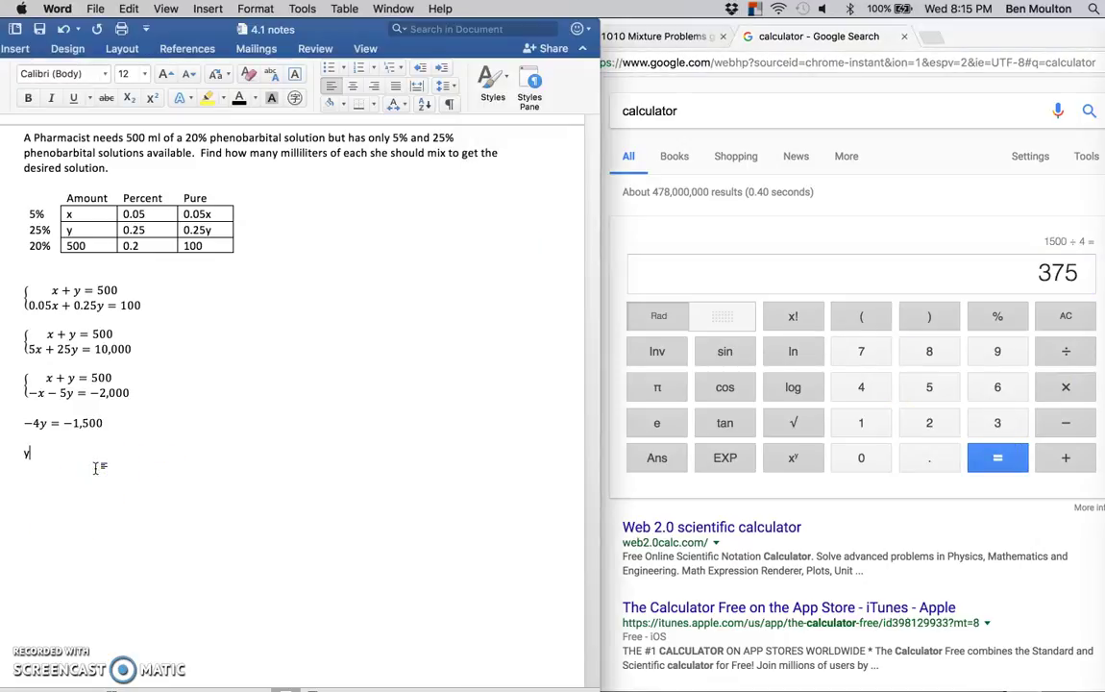
{"action": "key", "text": "BackSpace"}
{"action": "type", "text": "y= 375 ml"}
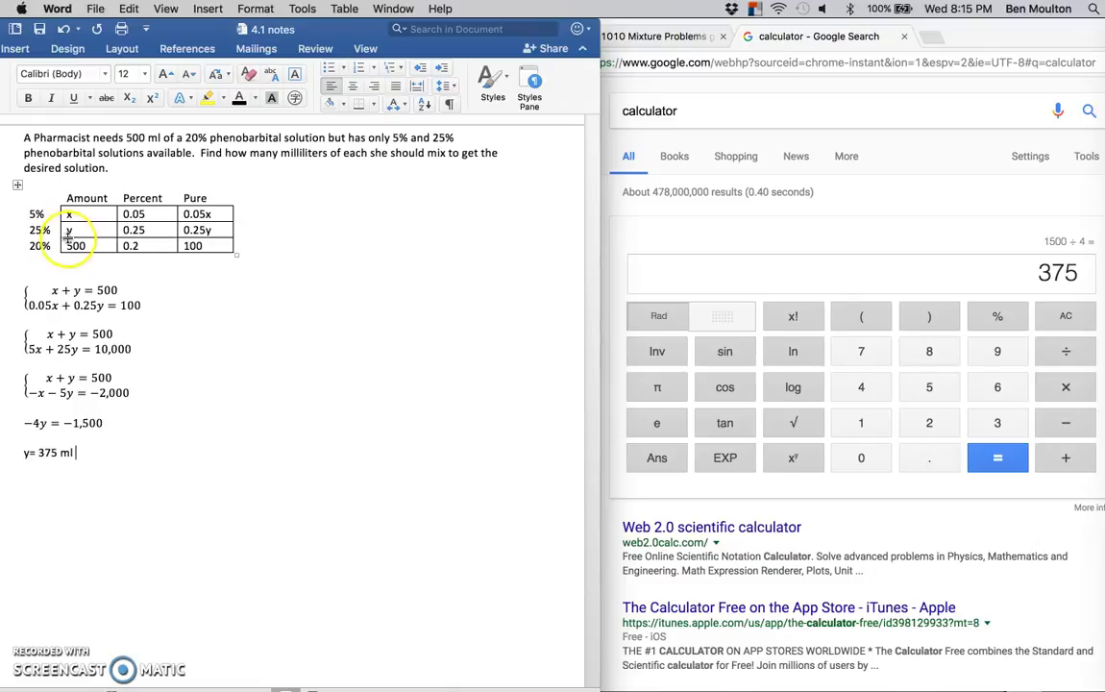
{"action": "left_click", "coordinate": [173, 371]}
{"action": "type", "text": "a"}
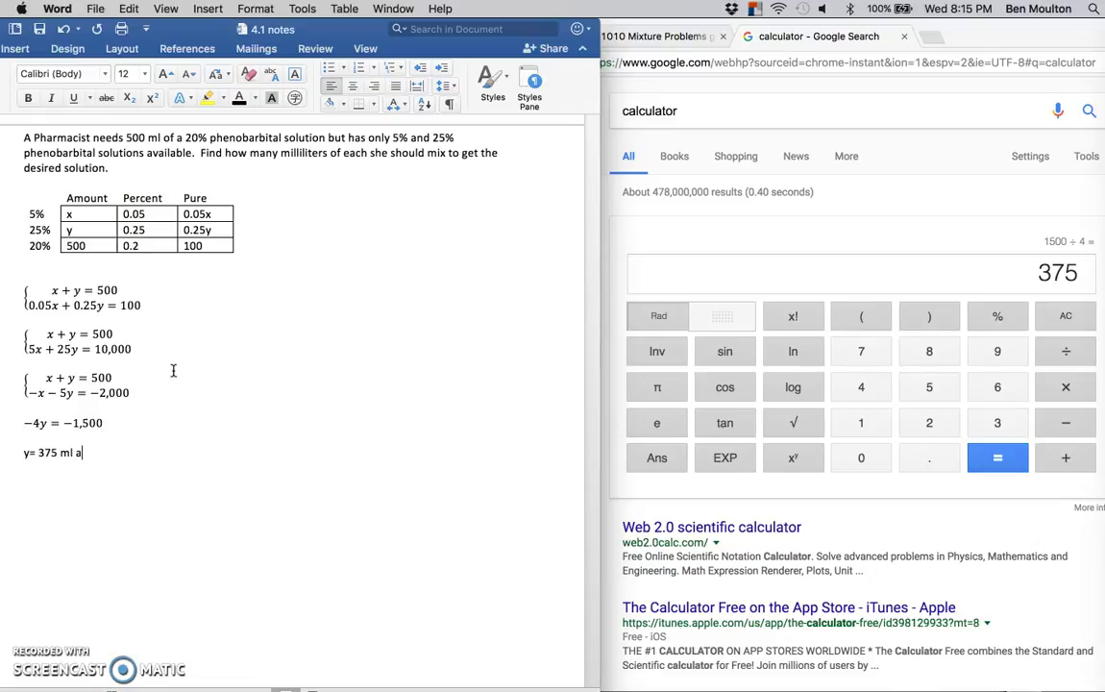
{"action": "type", "text": "t 25%"}
Step: Write the substitution "x + 375 =500" on a new line below the y result
{"action": "left_click", "coordinate": [69, 281]}
{"action": "type", "text": "5 ="}
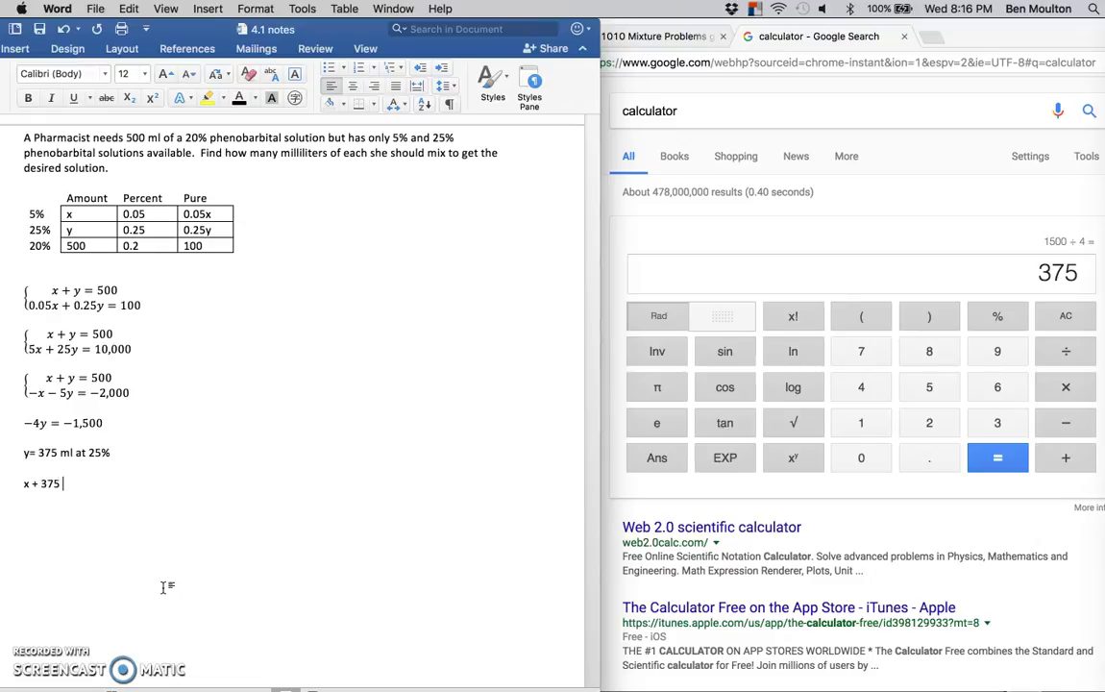
{"action": "type", "text": "500"}
Step: Write the solution "x = 125 ml at 5%" on a new line below the substitution
{"action": "key", "text": "Return"}
{"action": "type", "text": "x="}
{"action": "key", "text": "BackSpace"}
{"action": "type", "text": "= 125 ml at 5"}
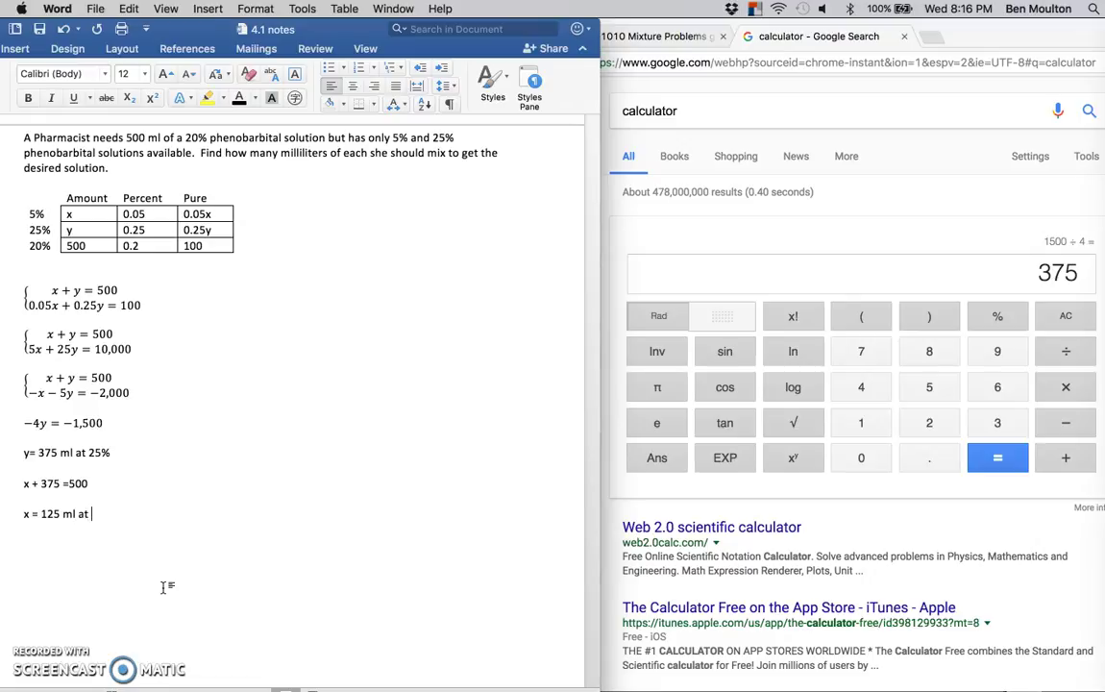
{"action": "type", "text": "%"}
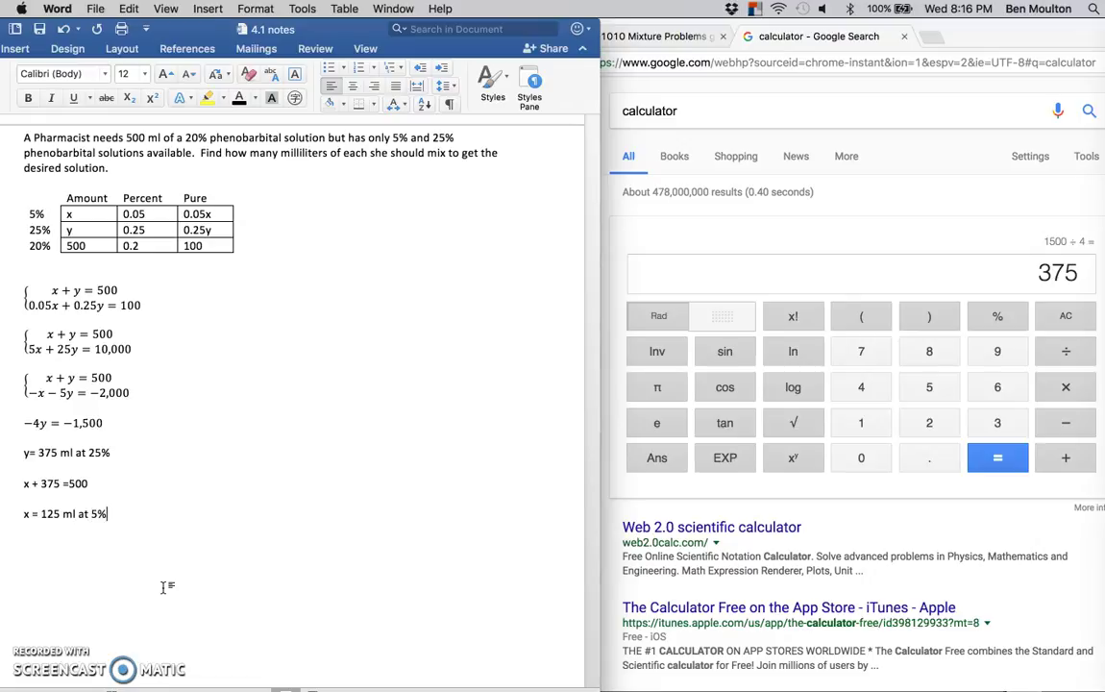